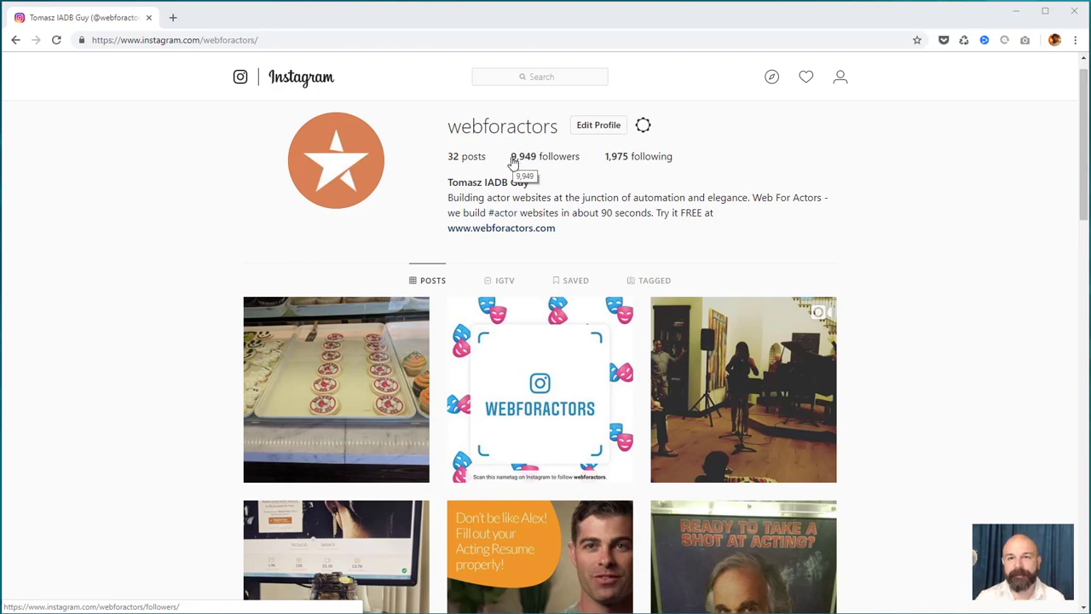
Look over the webforactors Instagram profile before moving on to aviary.com
{"action": "mouse_move", "coordinate": [580, 157]}
{"action": "left_mouse_down"}
{"action": "mouse_move", "coordinate": [561, 151]}
{"action": "mouse_move", "coordinate": [580, 152]}
{"action": "left_mouse_up"}
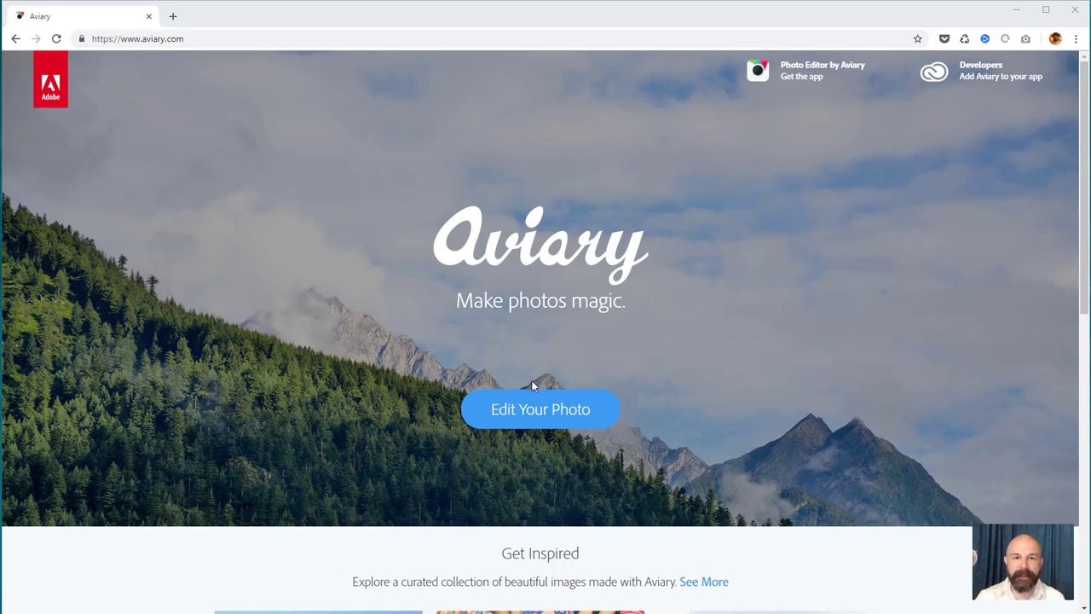
Start Aviary's photo editor and drop in the party photo of three people
{"action": "left_click", "coordinate": [567, 410]}
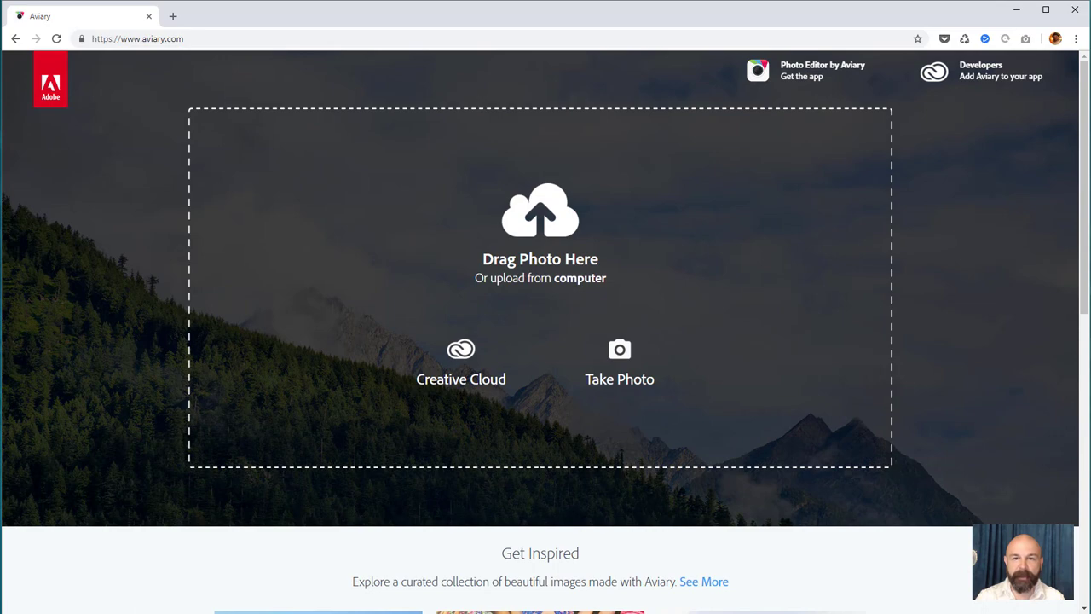
{"action": "left_click_drag", "start_coordinate": [1090, 359], "coordinate": [546, 247]}
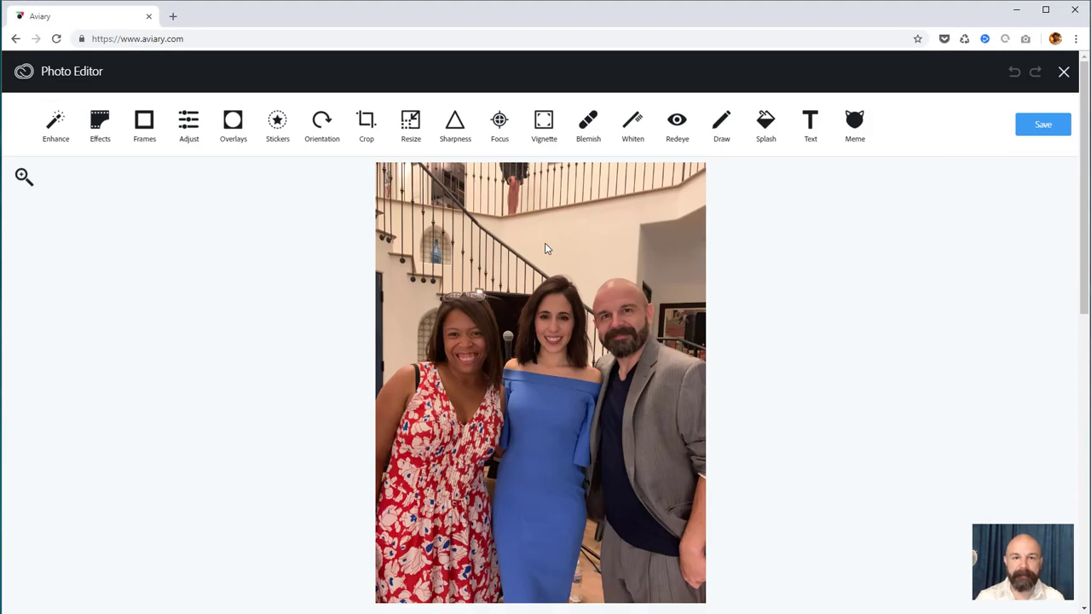
Apply Aviary's Portrait enhancement to the group photo
{"action": "left_click", "coordinate": [54, 133]}
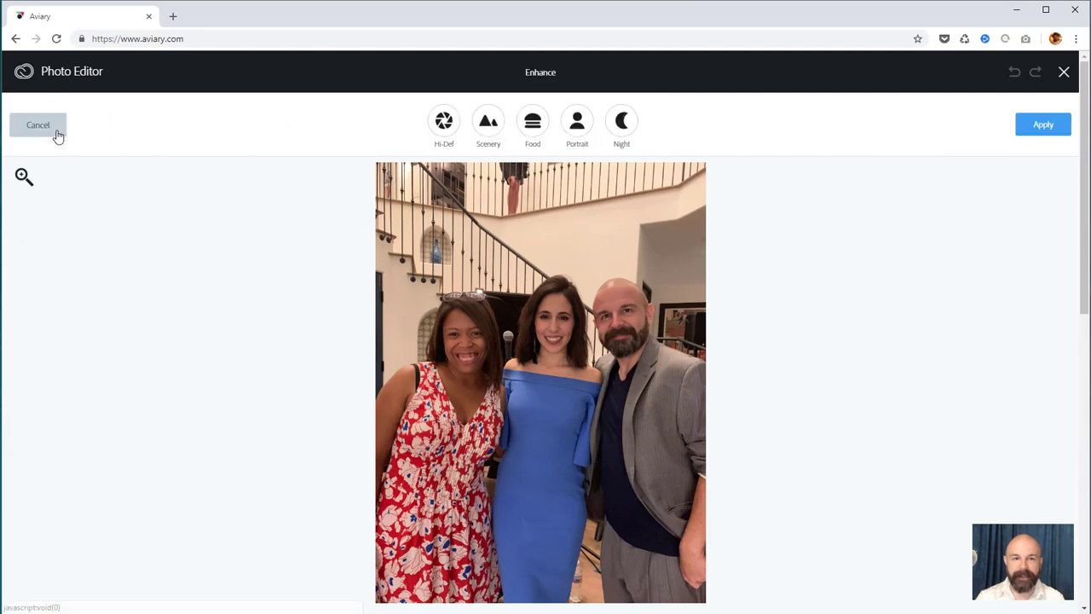
{"action": "left_click", "coordinate": [577, 140]}
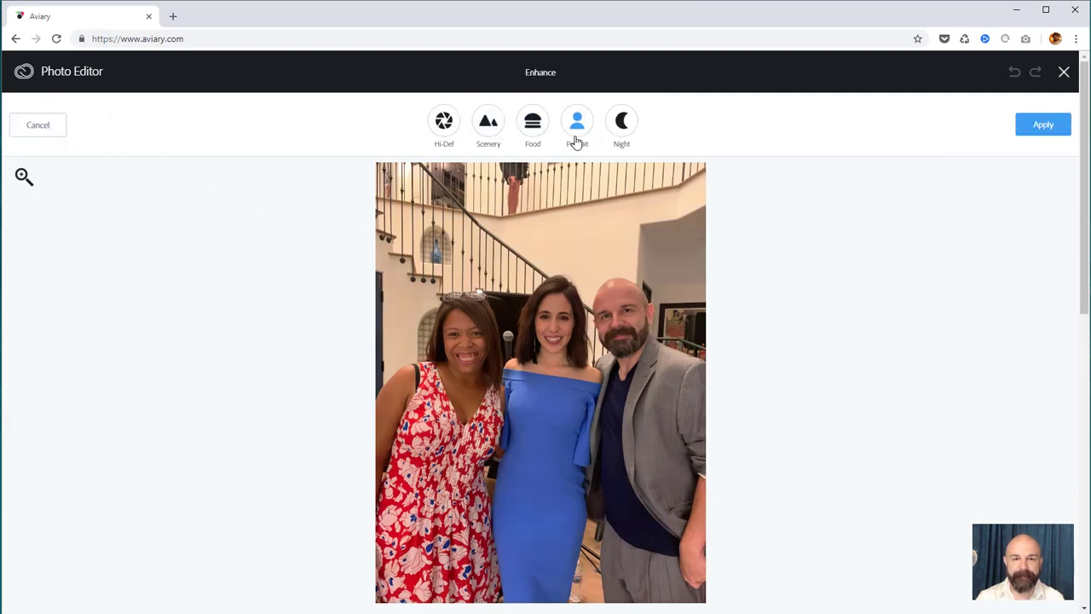
{"action": "left_click", "coordinate": [1040, 137]}
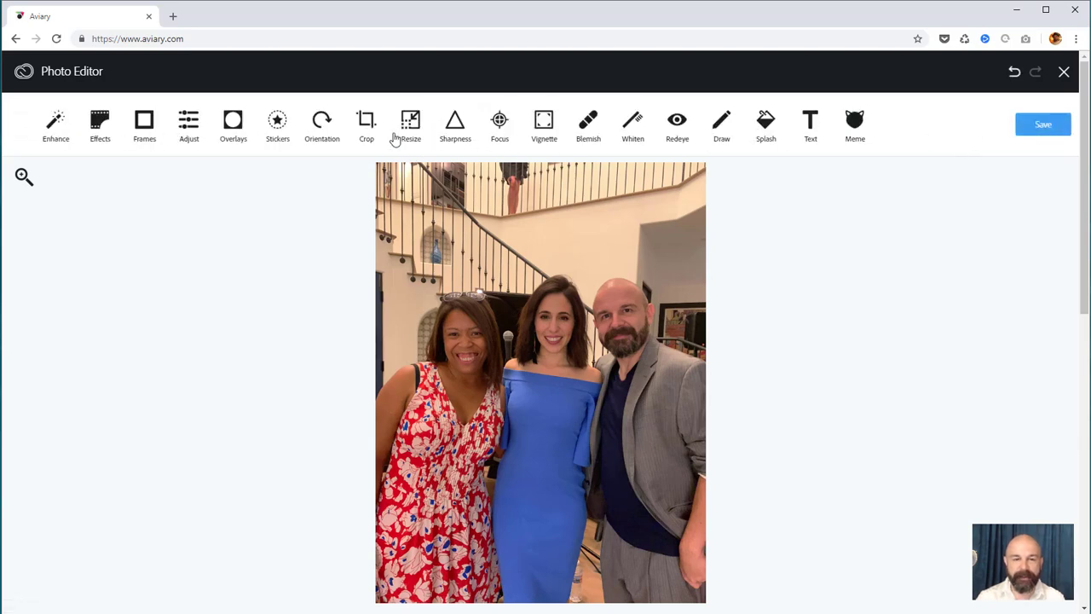
Crop the photo to a square, shifted down to frame the three people
{"action": "left_click", "coordinate": [365, 126]}
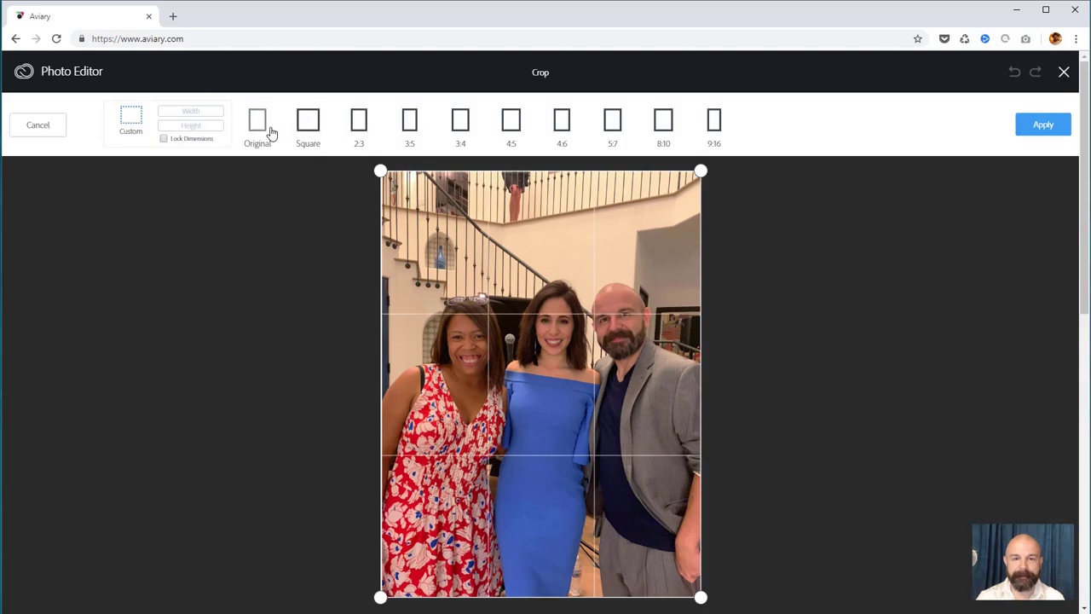
{"action": "left_click", "coordinate": [297, 130]}
{"action": "left_click_drag", "start_coordinate": [532, 270], "coordinate": [534, 297]}
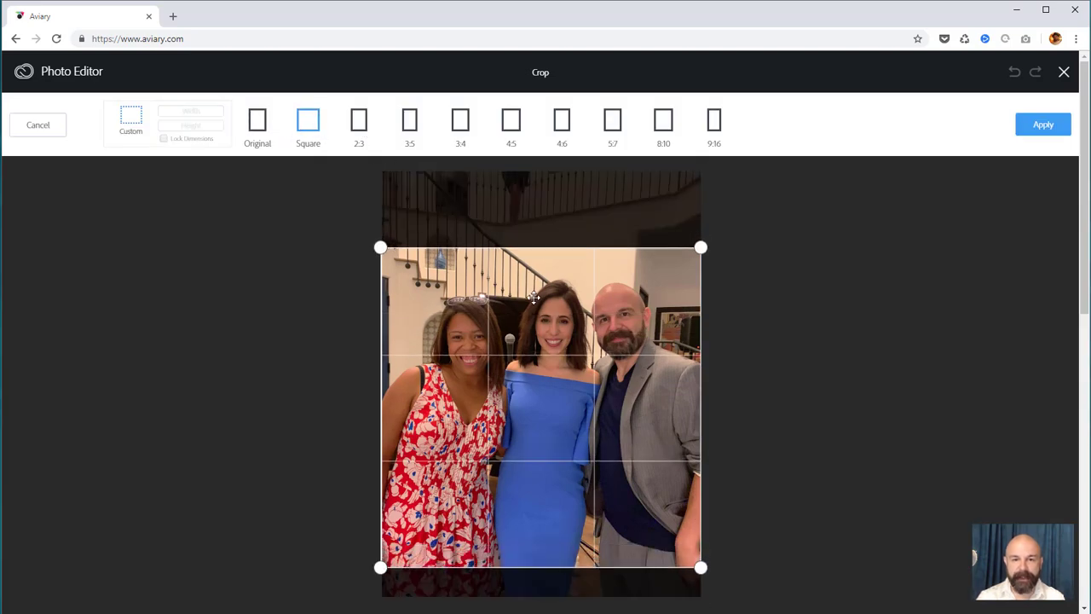
{"action": "left_click", "coordinate": [1048, 127]}
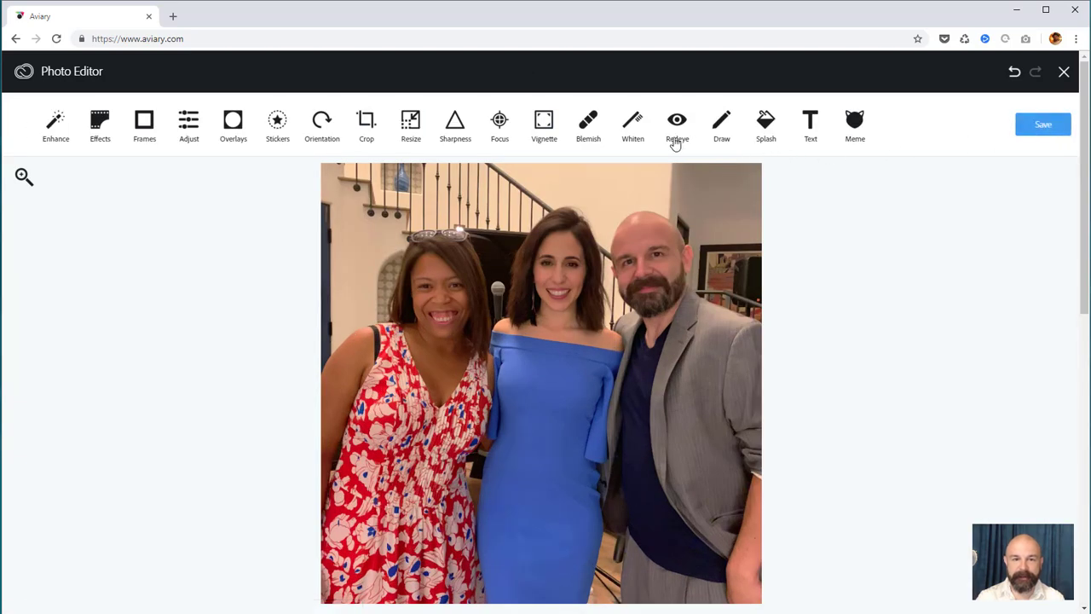
Apply a circular Focus blur, enlarging and centring the sharp circle over all three people
{"action": "left_click", "coordinate": [501, 121]}
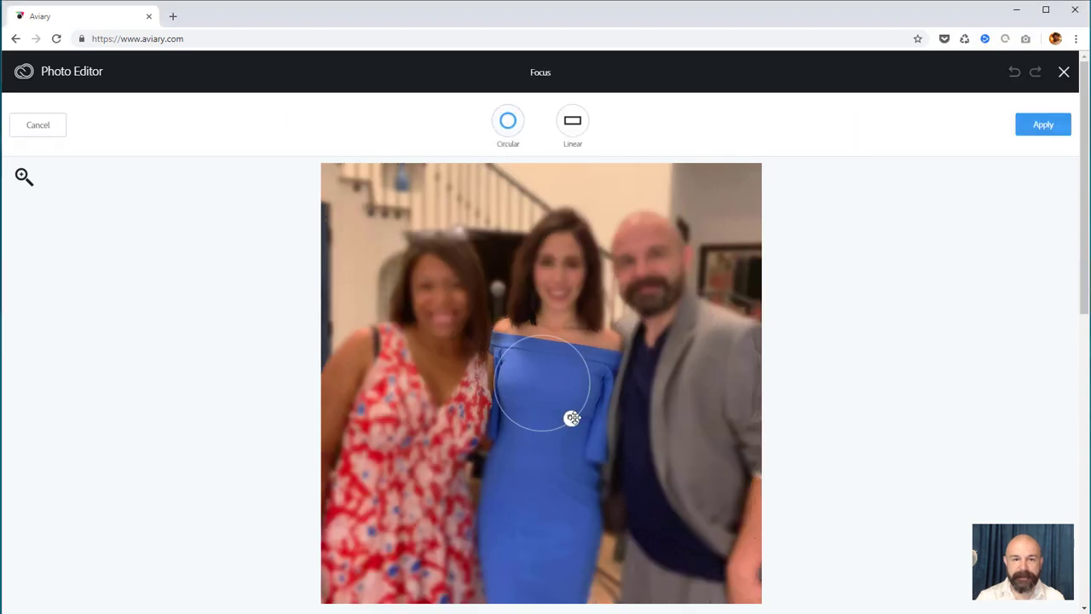
{"action": "left_click_drag", "start_coordinate": [571, 417], "coordinate": [588, 447]}
{"action": "left_click_drag", "start_coordinate": [570, 387], "coordinate": [588, 296]}
{"action": "left_click_drag", "start_coordinate": [590, 337], "coordinate": [660, 448]}
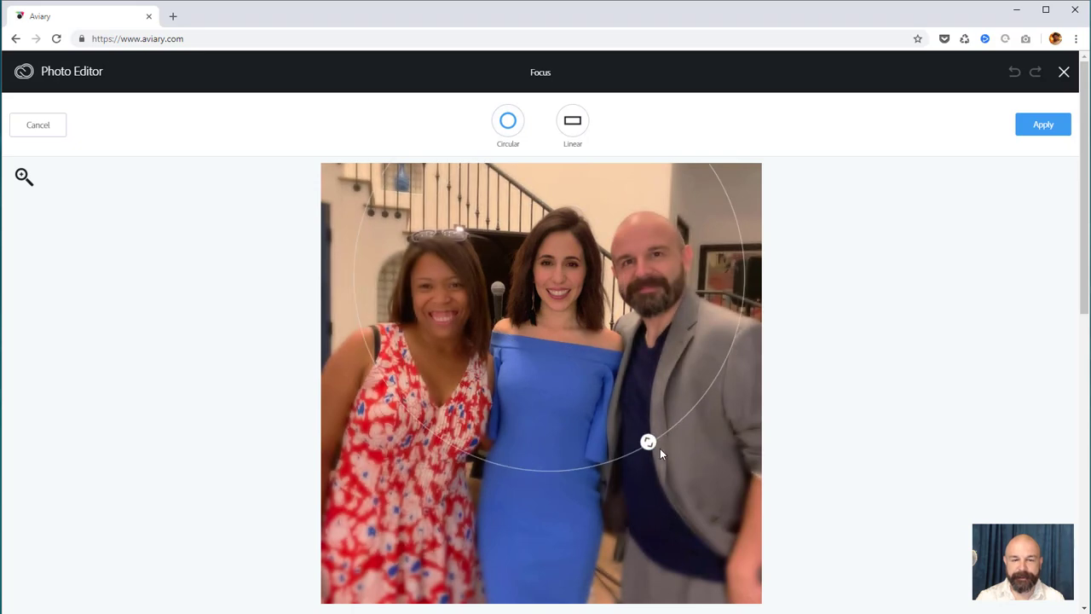
{"action": "left_click", "coordinate": [1052, 136]}
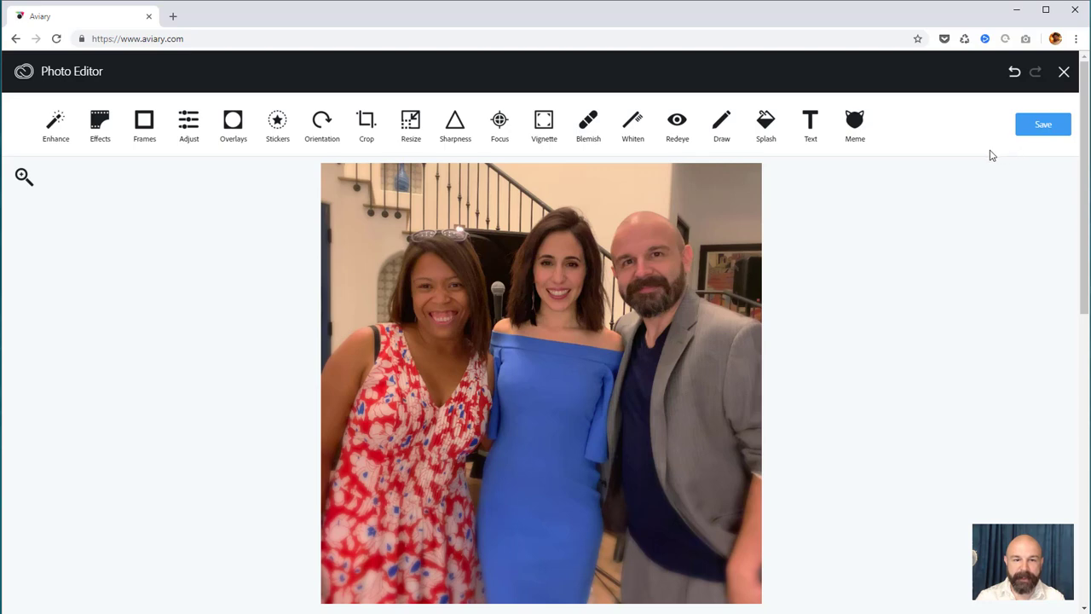
{"action": "left_click", "coordinate": [235, 122]}
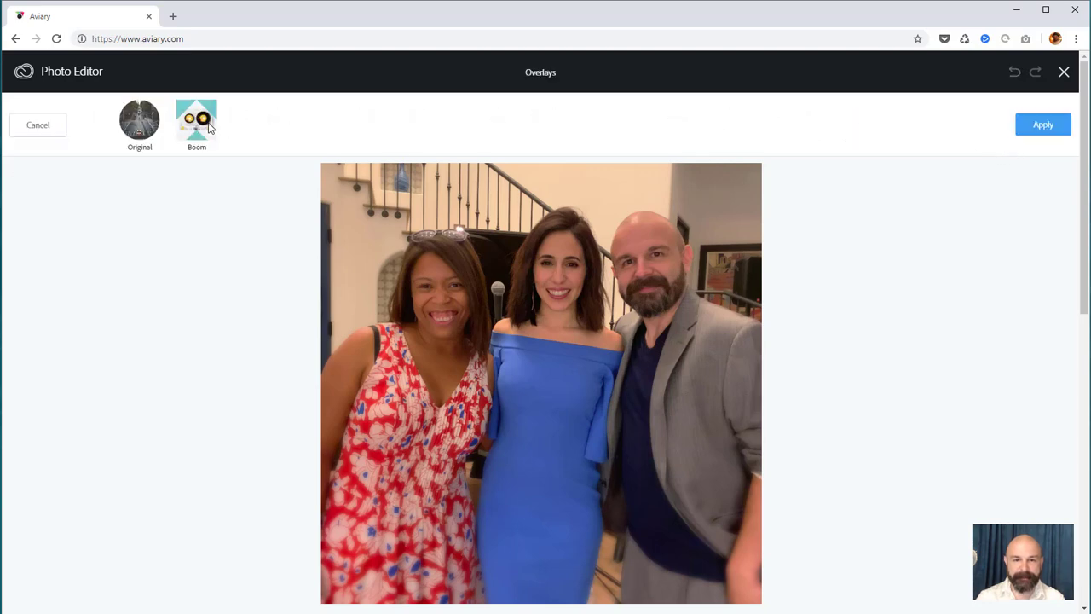
{"action": "left_click", "coordinate": [146, 133]}
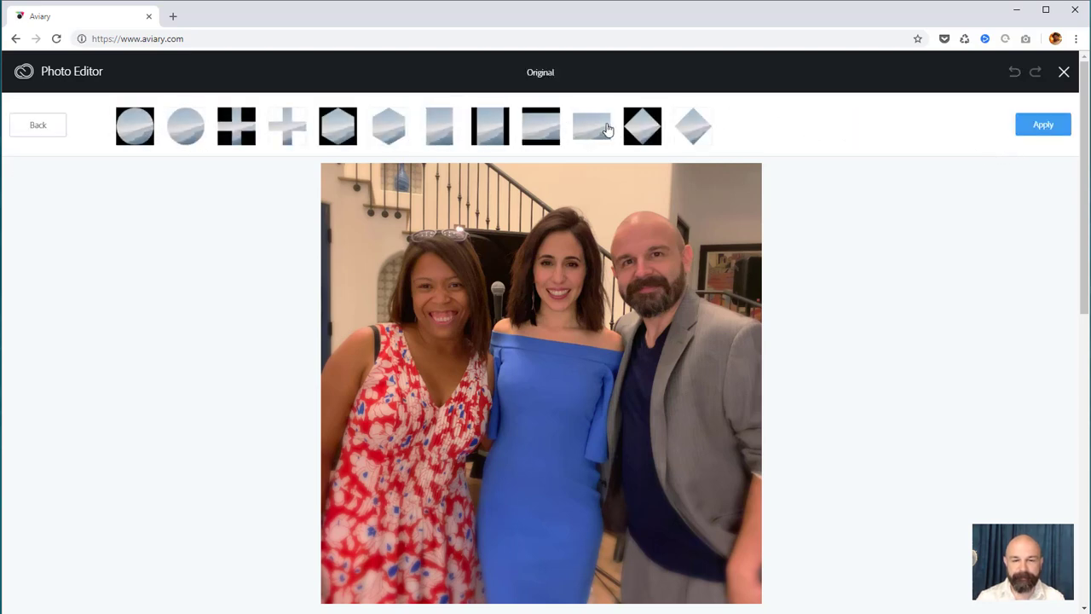
{"action": "left_click", "coordinate": [52, 132]}
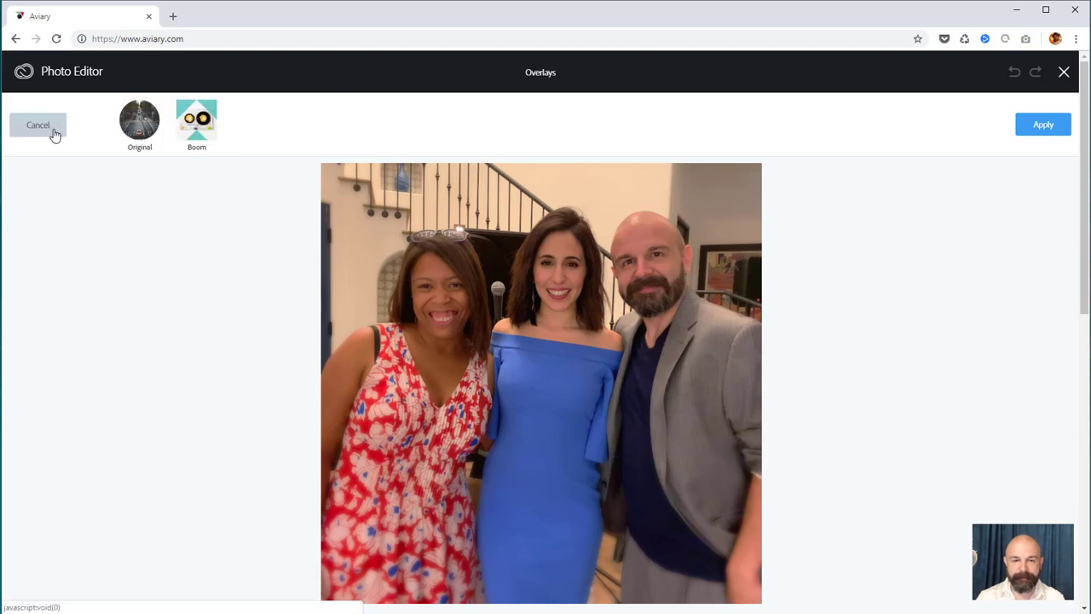
{"action": "left_click", "coordinate": [197, 124]}
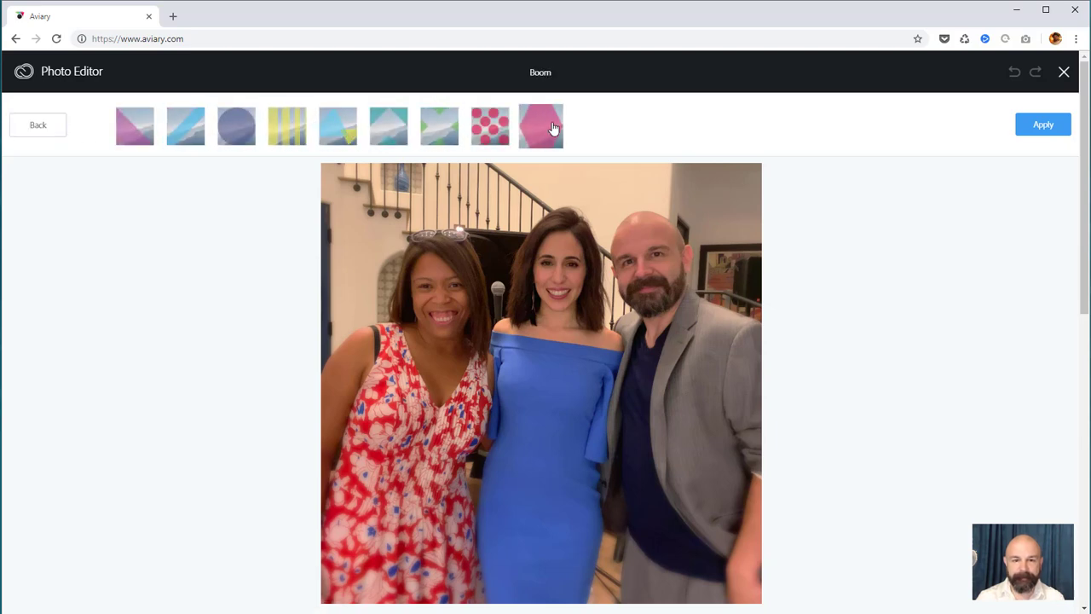
{"action": "left_click", "coordinate": [193, 135]}
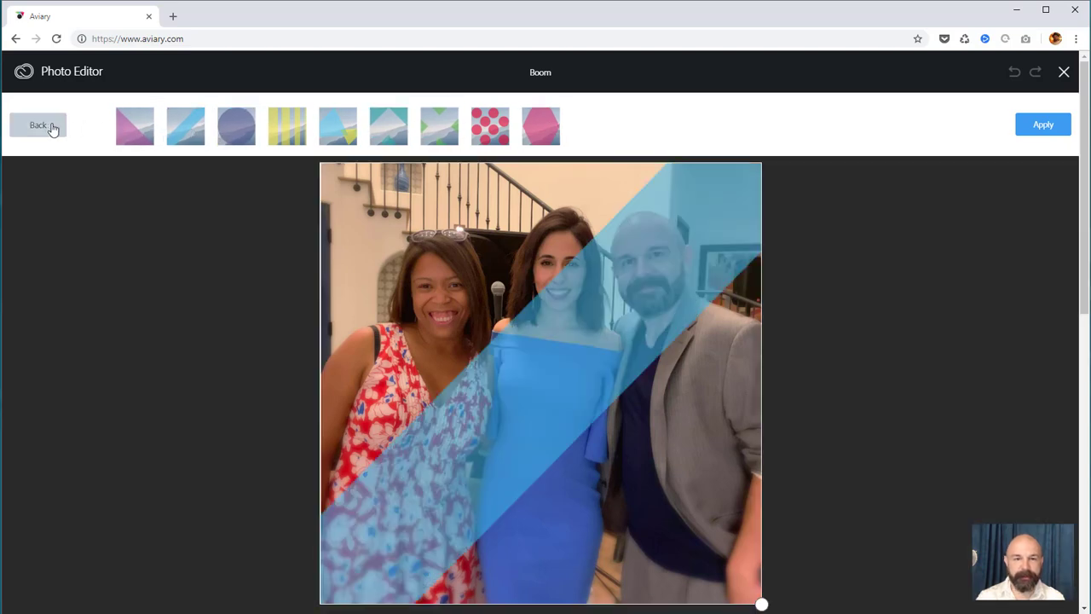
{"action": "left_click", "coordinate": [128, 128]}
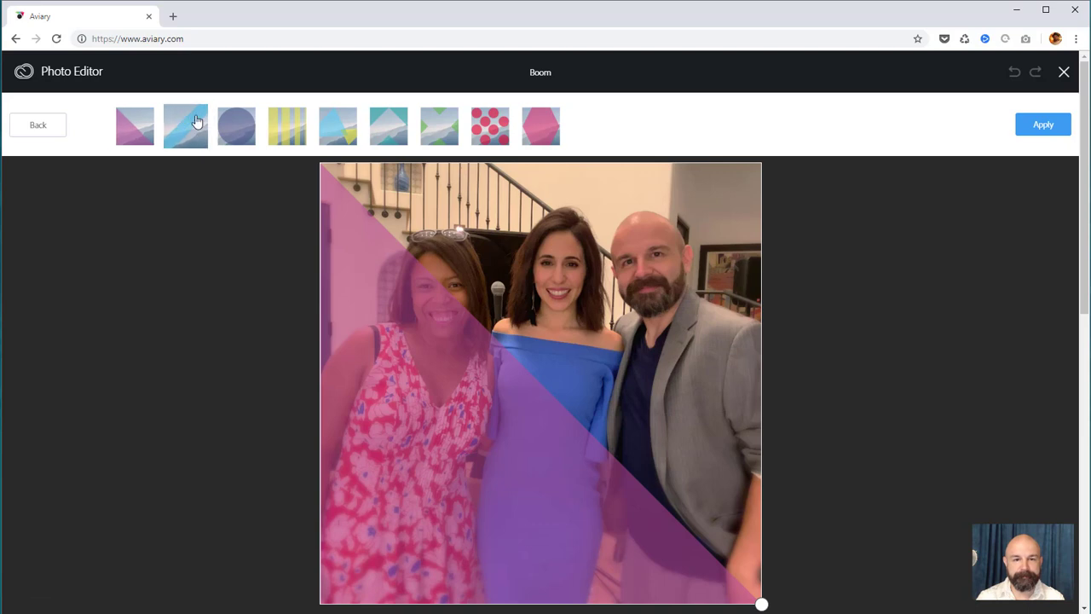
{"action": "left_click", "coordinate": [223, 126]}
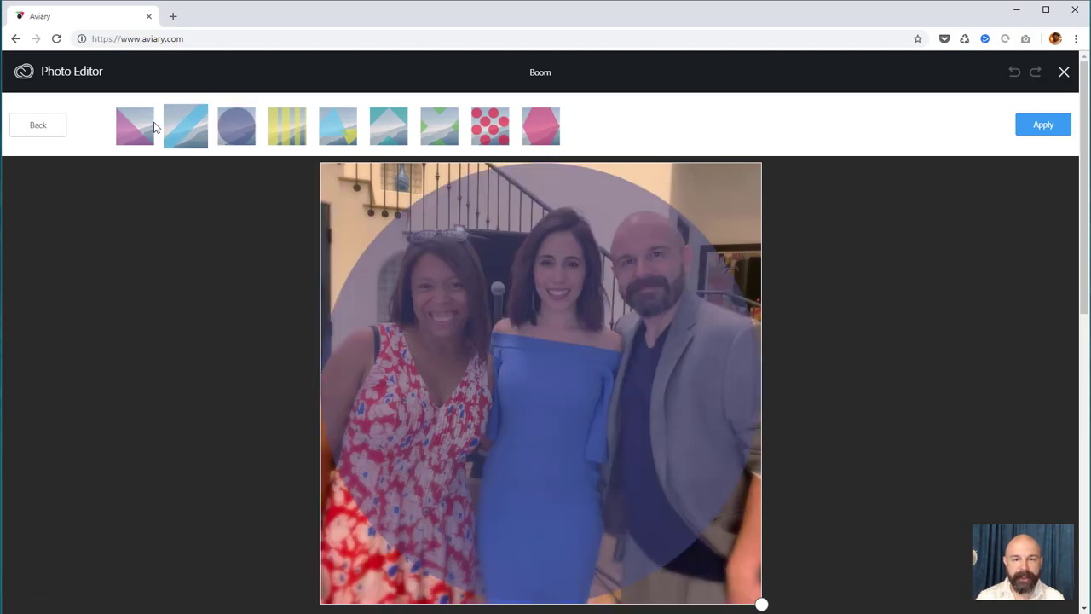
{"action": "left_click", "coordinate": [43, 126]}
{"action": "left_click", "coordinate": [43, 126]}
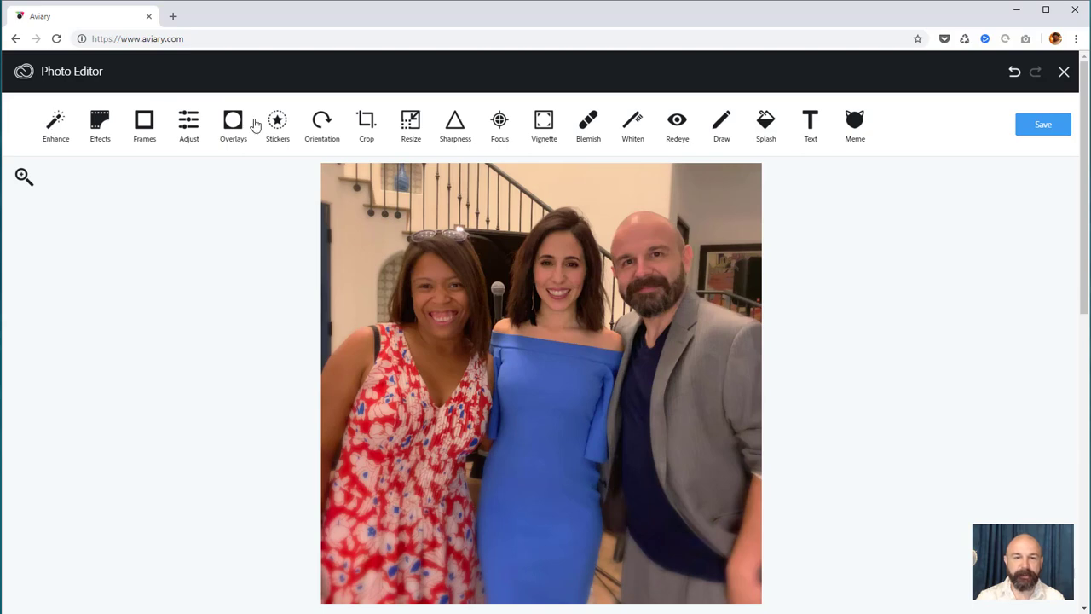
{"action": "left_click", "coordinate": [764, 123]}
{"action": "left_click_drag", "start_coordinate": [577, 230], "coordinate": [559, 249]}
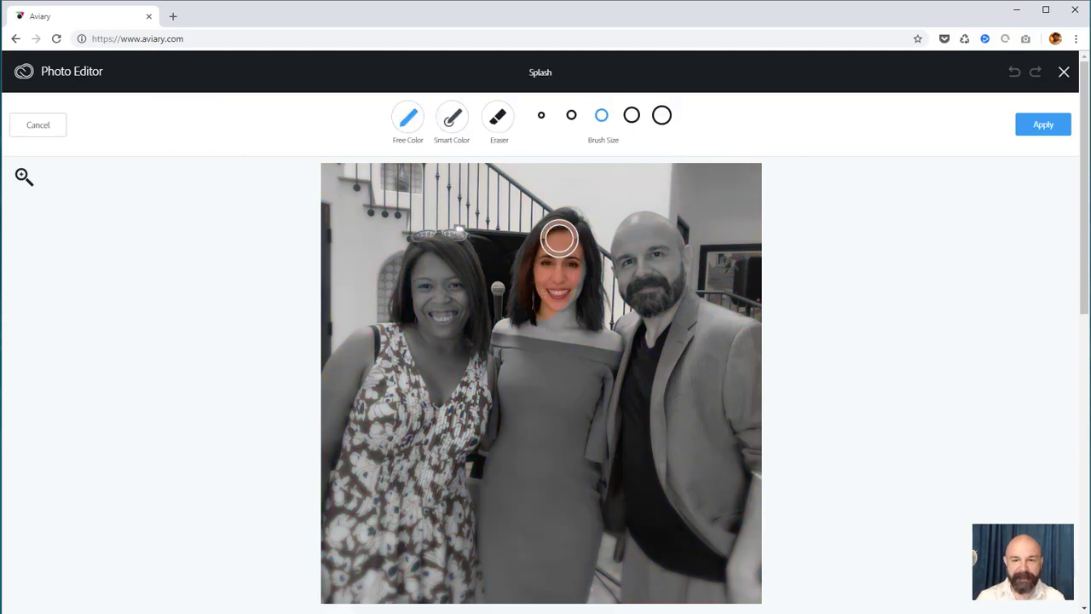
{"action": "mouse_move", "coordinate": [580, 387]}
{"action": "left_mouse_down"}
{"action": "mouse_move", "coordinate": [600, 369]}
{"action": "mouse_move", "coordinate": [553, 307]}
{"action": "mouse_move", "coordinate": [528, 357]}
{"action": "mouse_move", "coordinate": [505, 320]}
{"action": "mouse_move", "coordinate": [529, 382]}
{"action": "mouse_move", "coordinate": [541, 383]}
{"action": "mouse_move", "coordinate": [522, 449]}
{"action": "mouse_move", "coordinate": [514, 406]}
{"action": "mouse_move", "coordinate": [511, 554]}
{"action": "mouse_move", "coordinate": [551, 576]}
{"action": "mouse_move", "coordinate": [577, 561]}
{"action": "mouse_move", "coordinate": [574, 403]}
{"action": "mouse_move", "coordinate": [546, 443]}
{"action": "mouse_move", "coordinate": [566, 594]}
{"action": "mouse_move", "coordinate": [499, 520]}
{"action": "left_mouse_up"}
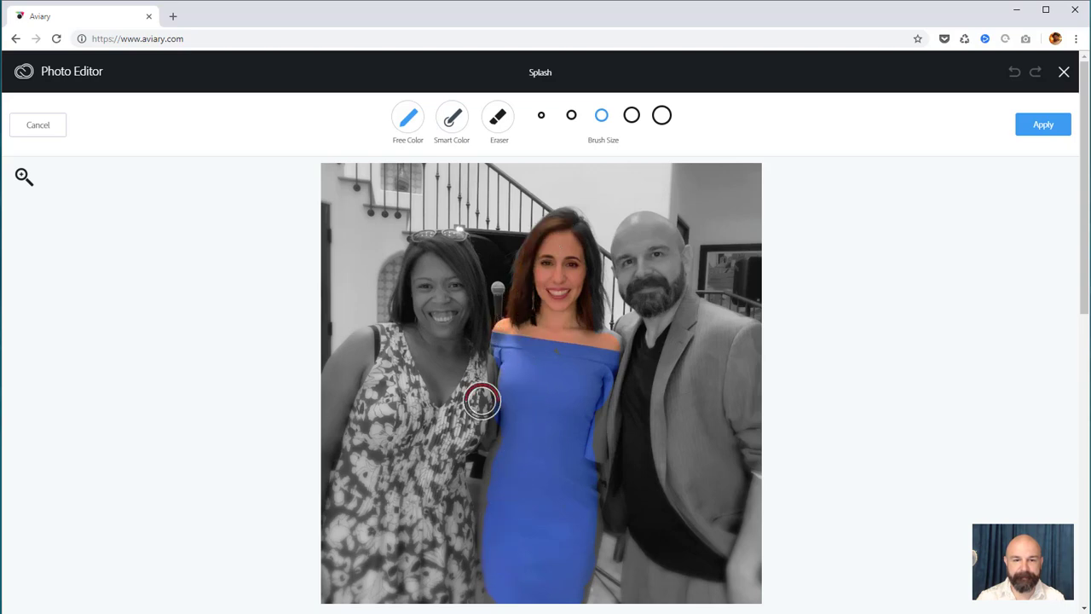
{"action": "left_click", "coordinate": [38, 127]}
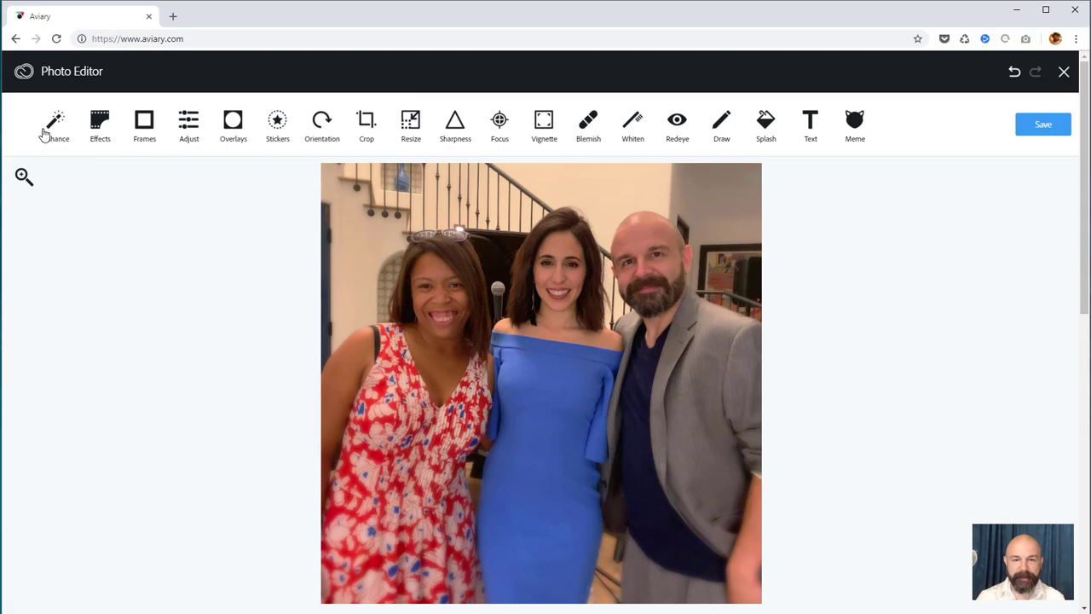
Save and download the edited photo as a PNG, dragging it out of the browser
{"action": "left_click", "coordinate": [1035, 128]}
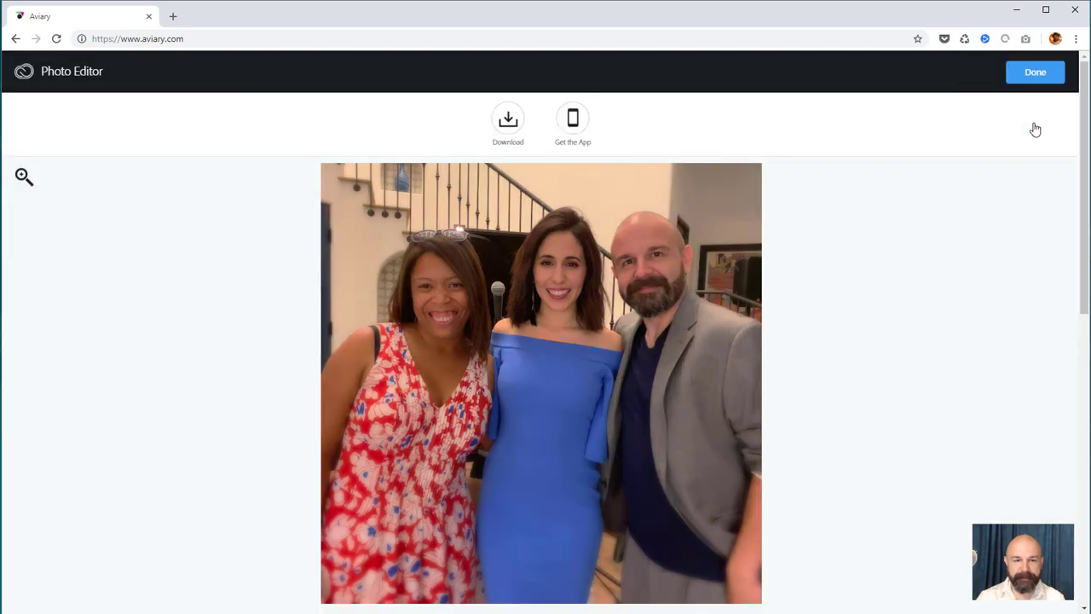
{"action": "left_click", "coordinate": [508, 121]}
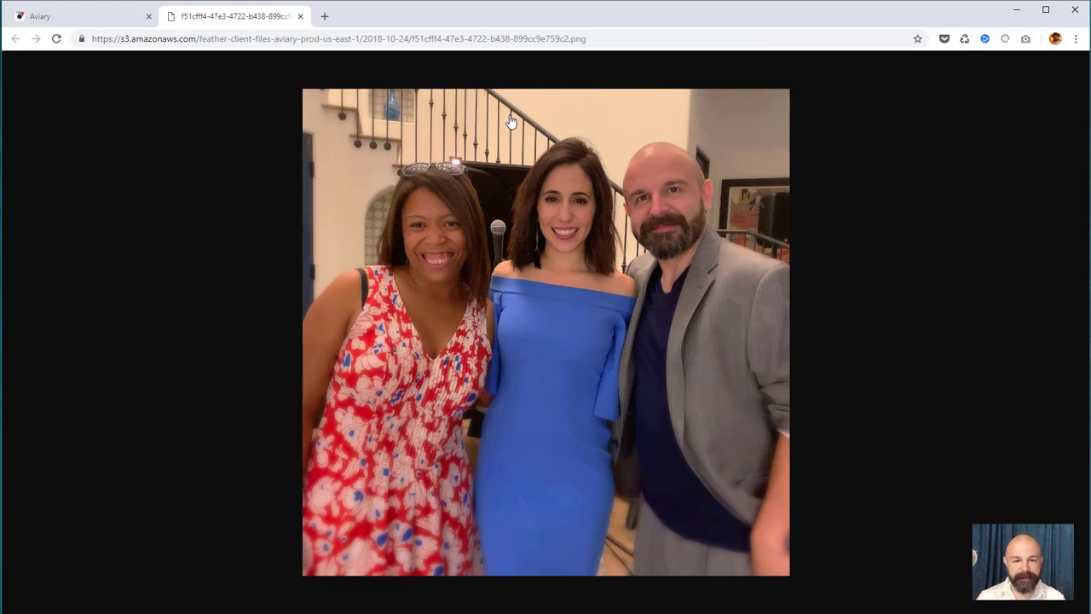
{"action": "left_click_drag", "start_coordinate": [534, 218], "coordinate": [586, 613]}
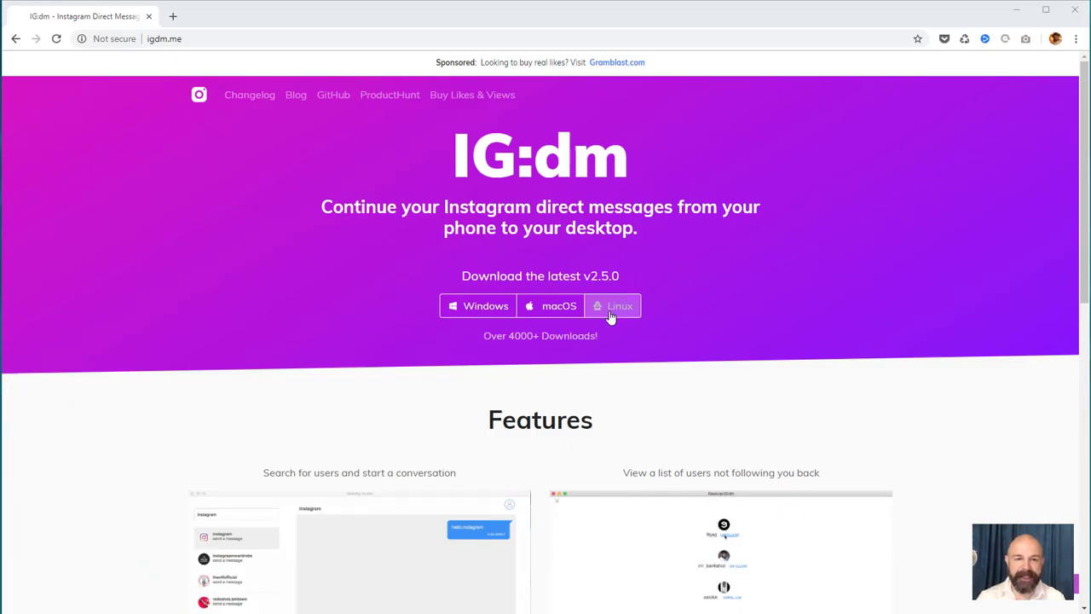
Download the IG:dm Windows installer IGdm-Setup-2.5.4.exe and begin a user search in IG:dm
{"action": "left_click", "coordinate": [474, 312]}
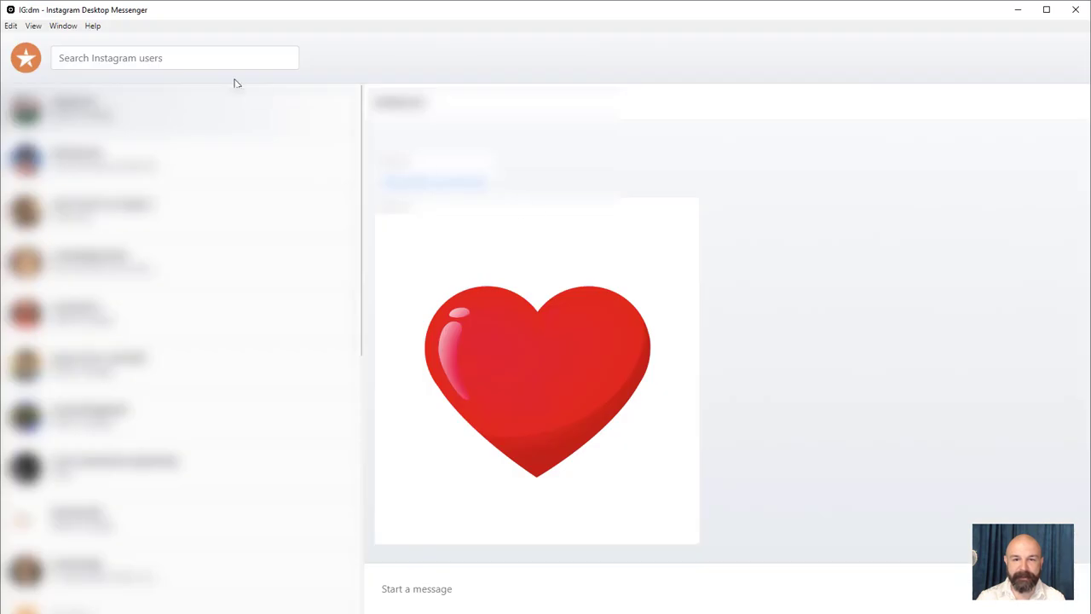
{"action": "left_click", "coordinate": [216, 61]}
Search for a contact by name and message the top match: 'Just watched your class. Cool stuff, can't wait to share it. :)'
{"action": "type", "text": "heidi d"}
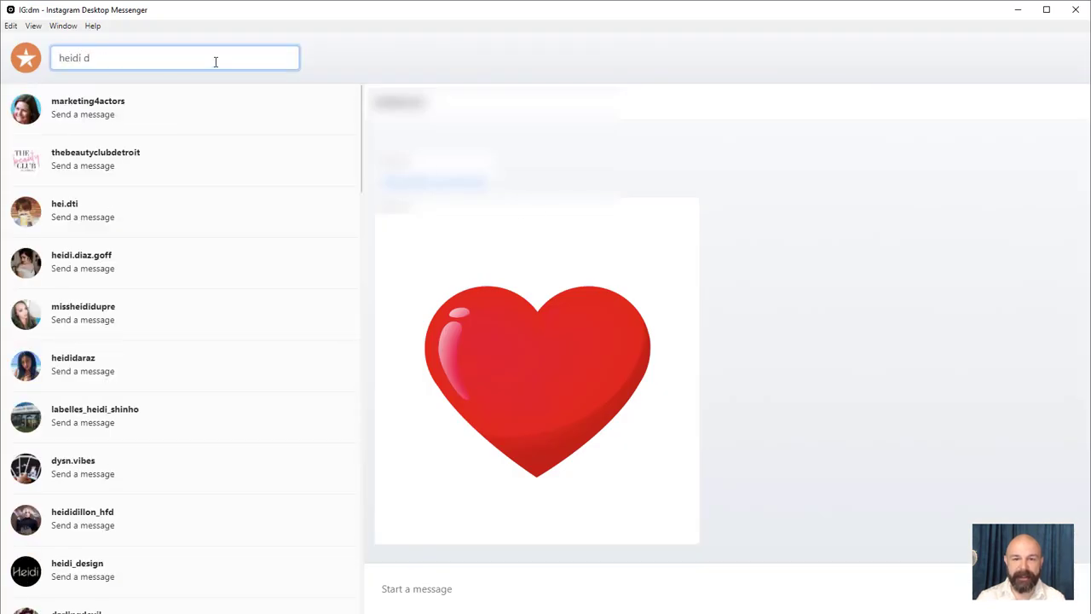
{"action": "left_click", "coordinate": [211, 123]}
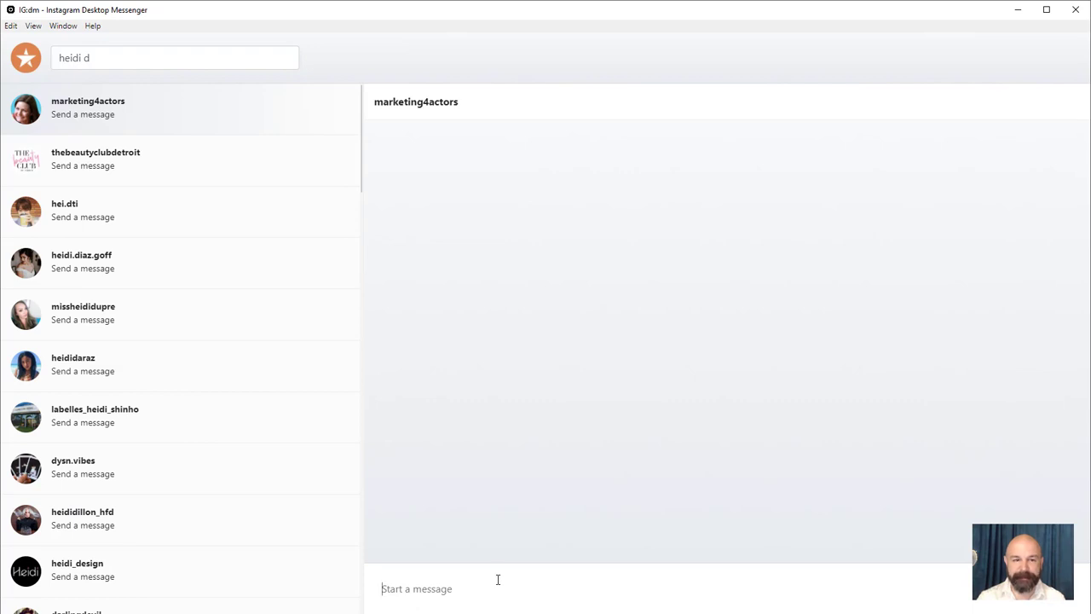
{"action": "type", "text": "Just watched your class. Cool stuff"}
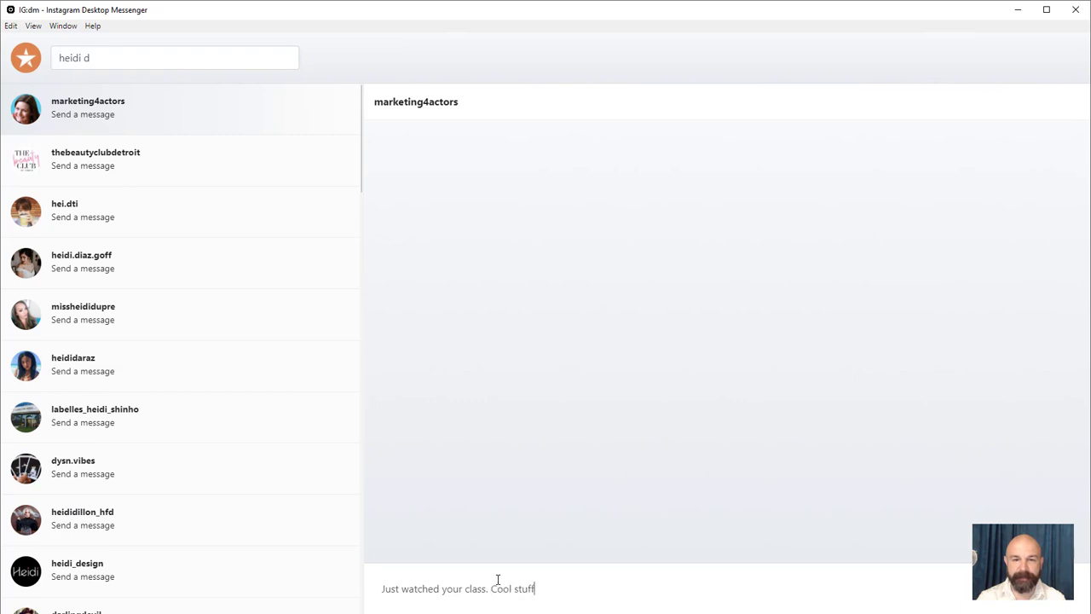
{"action": "type", "text": " share it. :)"}
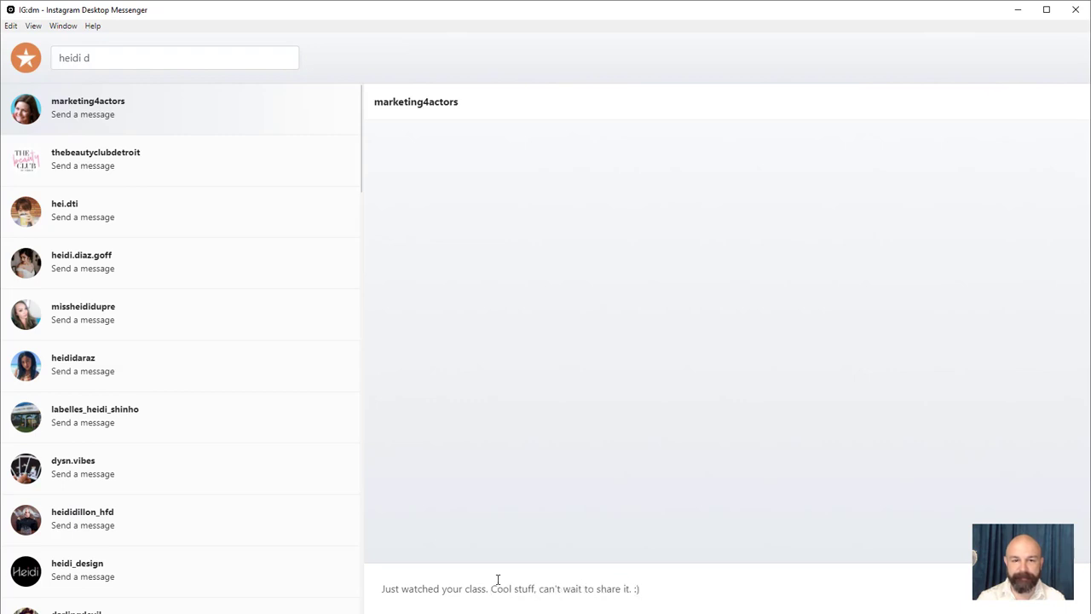
{"action": "key", "text": "Return"}
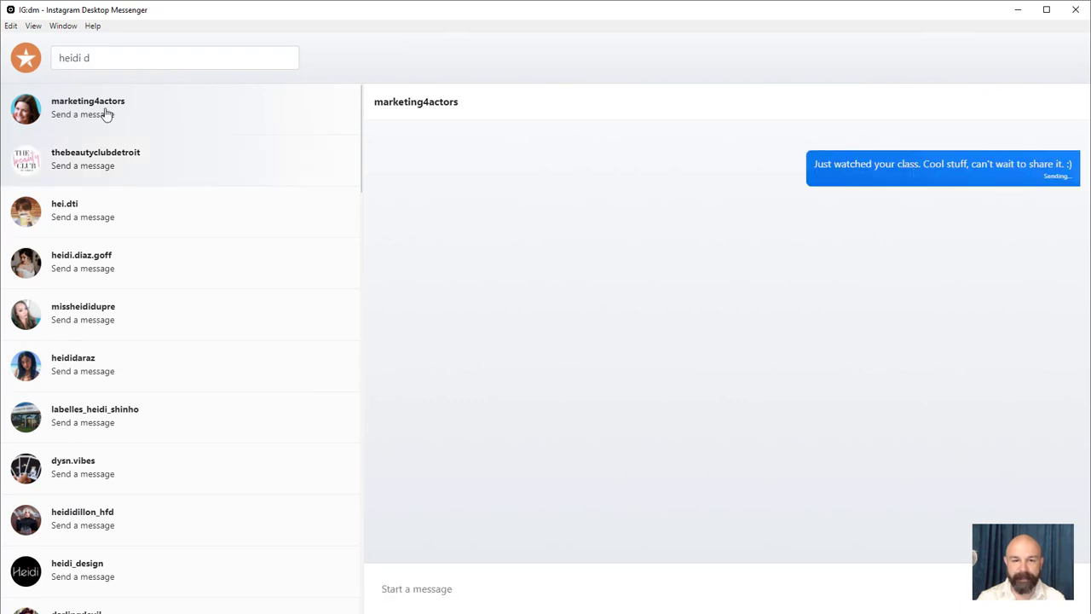
{"action": "left_click", "coordinate": [99, 60]}
{"action": "triple_click", "coordinate": [99, 60]}
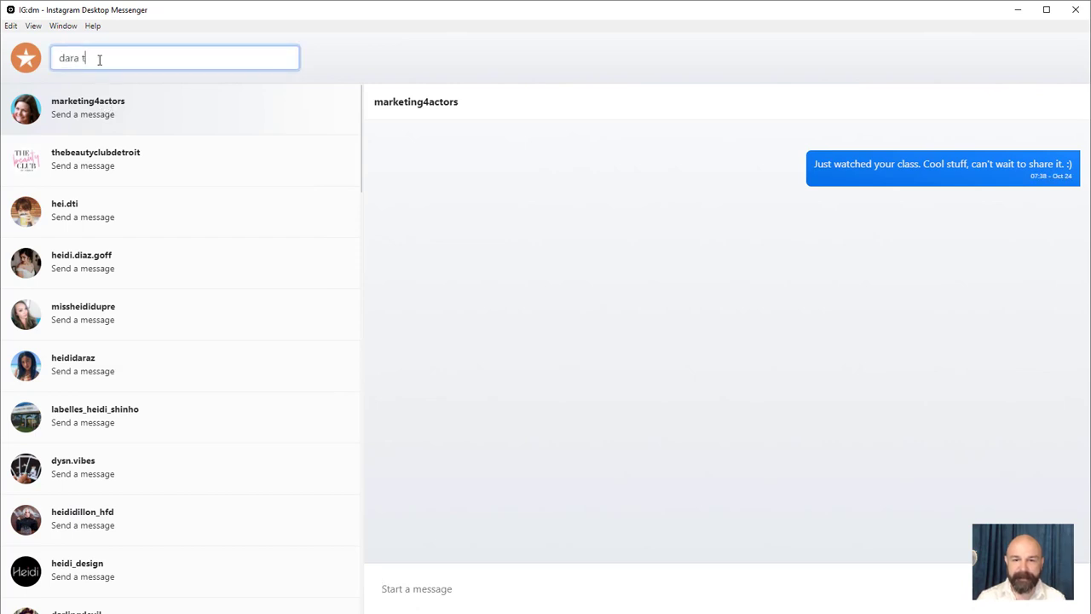
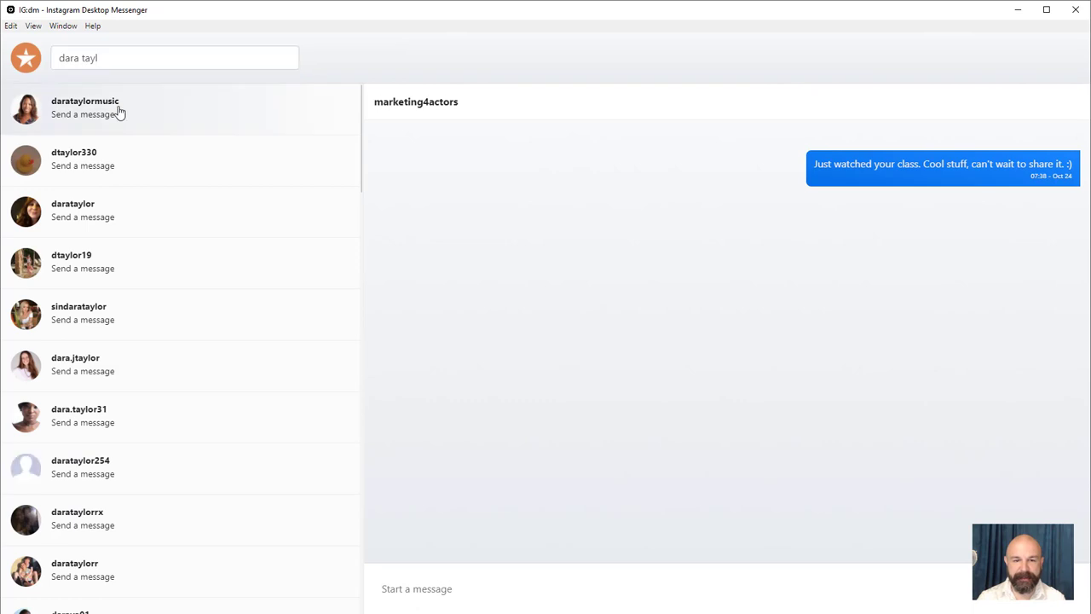
Search a second contact and send the top match 'This is a test with an image.' with the group photo
{"action": "left_click", "coordinate": [120, 110]}
{"action": "type", "text": "This is"}
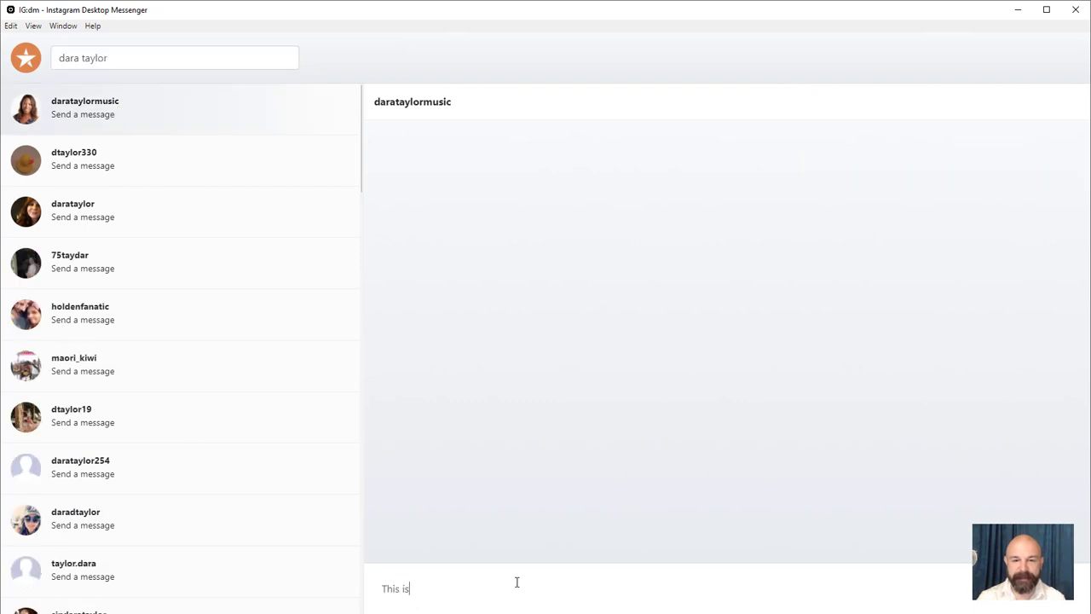
{"action": "type", "text": " a test with an image."}
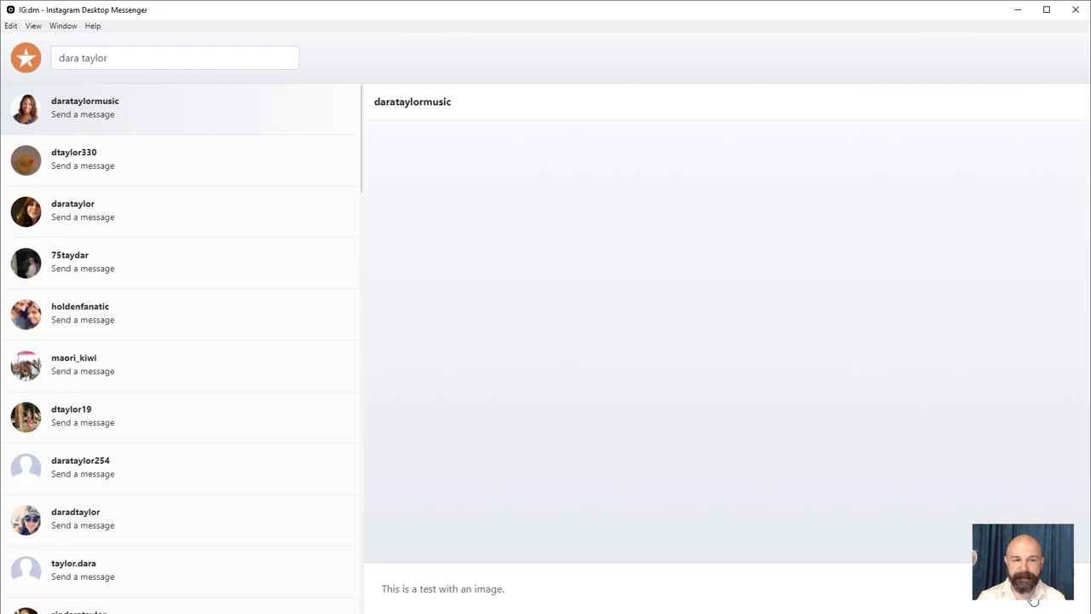
{"action": "key", "text": "Return"}
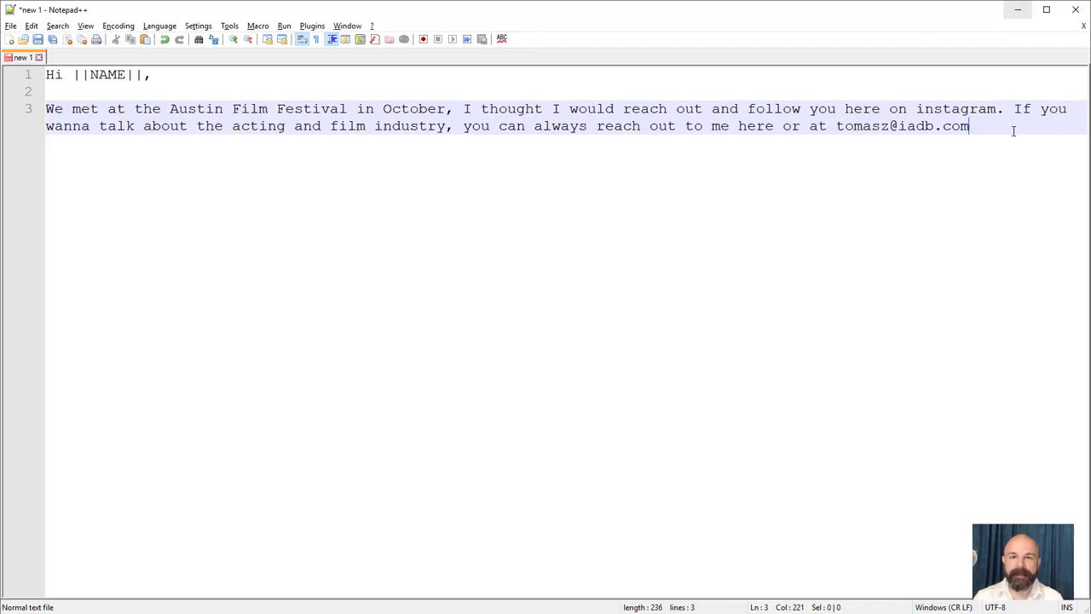
Copy all of the Austin Film Festival template text in Notepad++, then minimize Notepad++
{"action": "key", "text": "ctrl+a"}
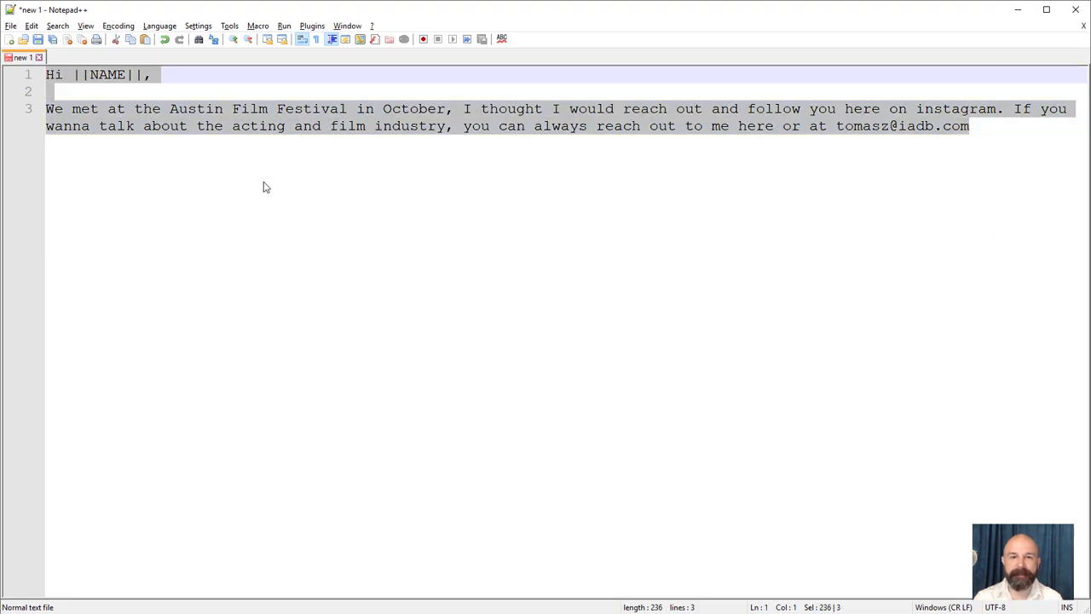
{"action": "right_click", "coordinate": [259, 128]}
{"action": "left_click", "coordinate": [283, 148]}
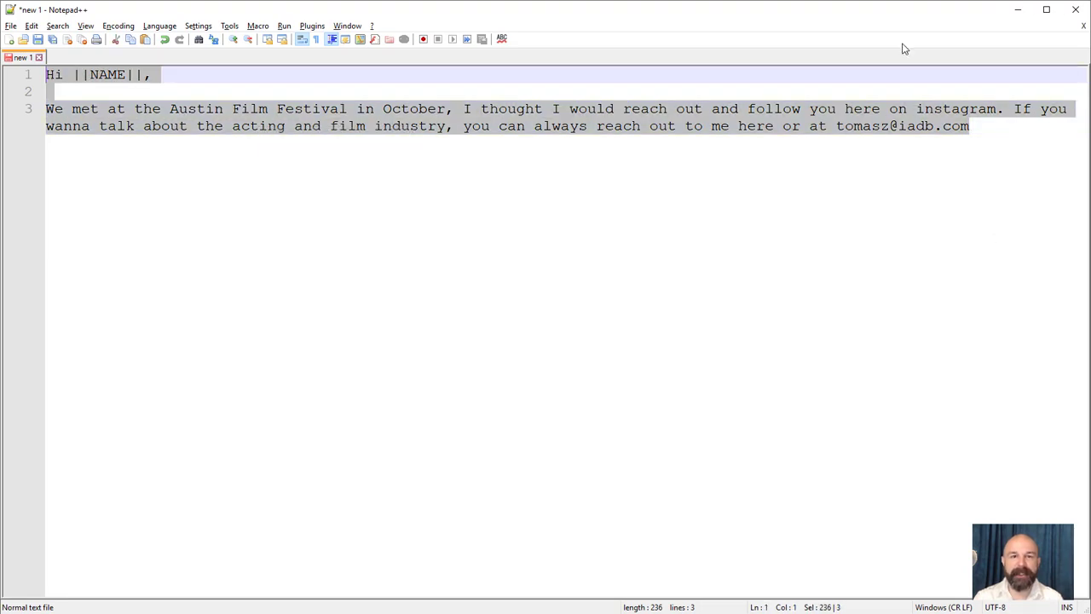
{"action": "left_click", "coordinate": [1018, 10]}
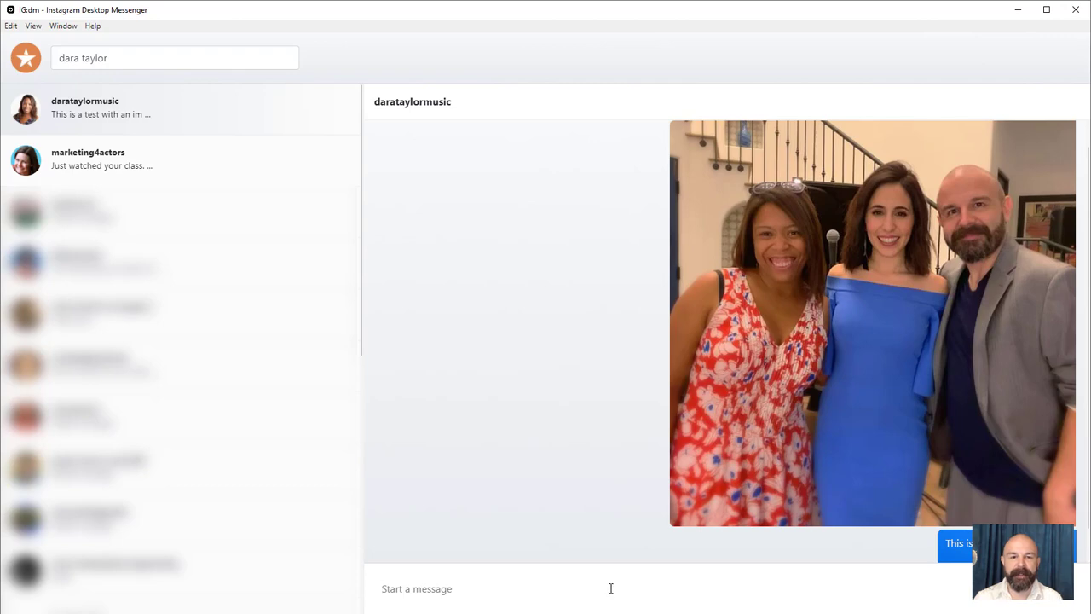
Paste the Austin Film Festival template, replace [NAME] with the recipient's first name, and send it
{"action": "key", "text": "ctrl+v"}
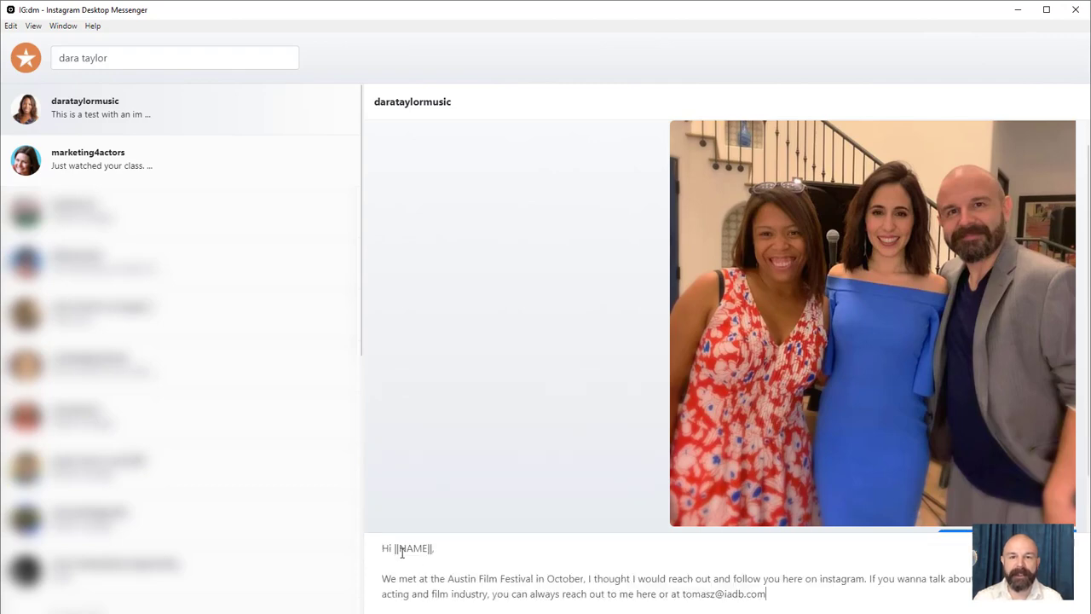
{"action": "left_click_drag", "start_coordinate": [395, 548], "coordinate": [437, 548]}
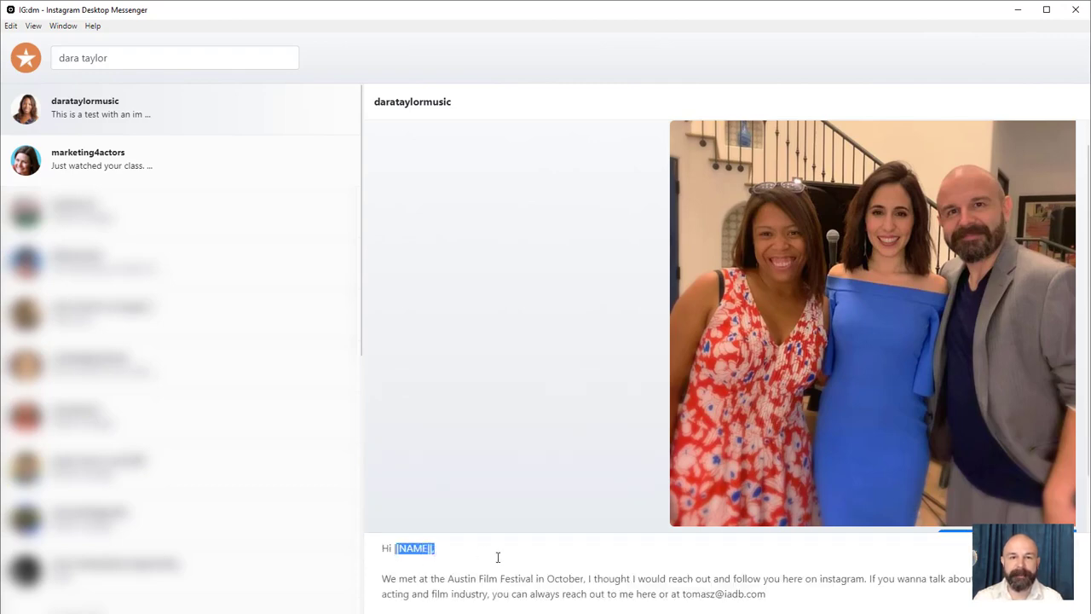
{"action": "key", "text": "BackSpace"}
{"action": "type", "text": "Dara,"}
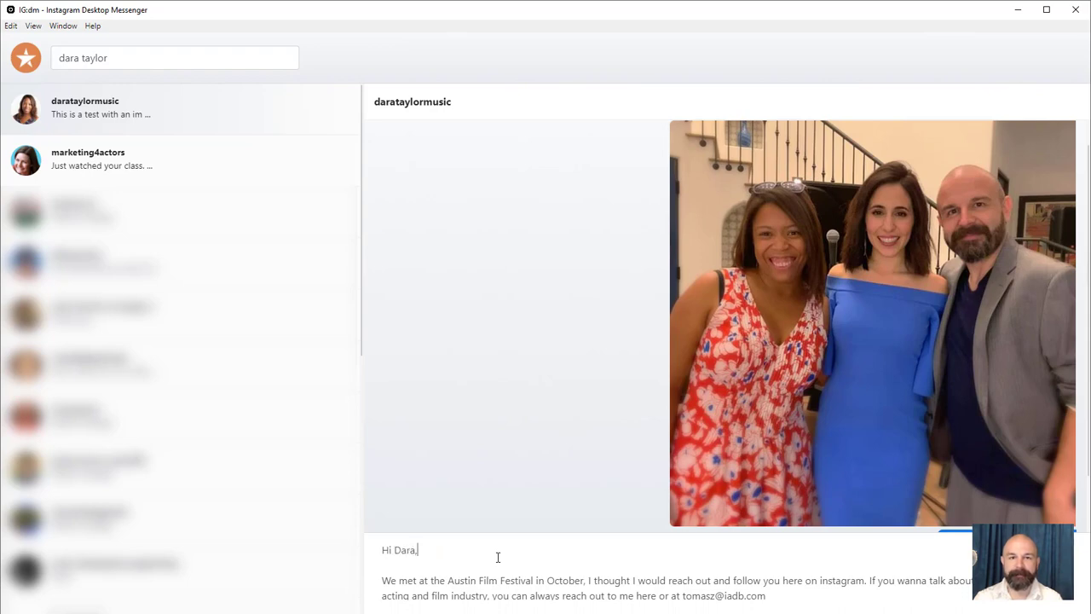
{"action": "key", "text": "Delete"}
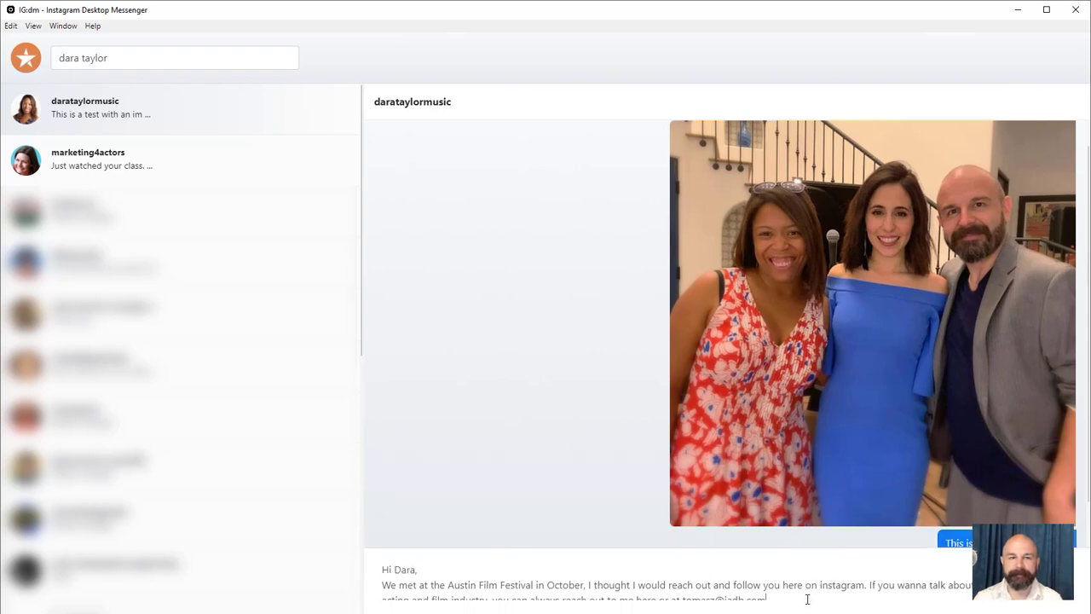
{"action": "key", "text": "Return"}
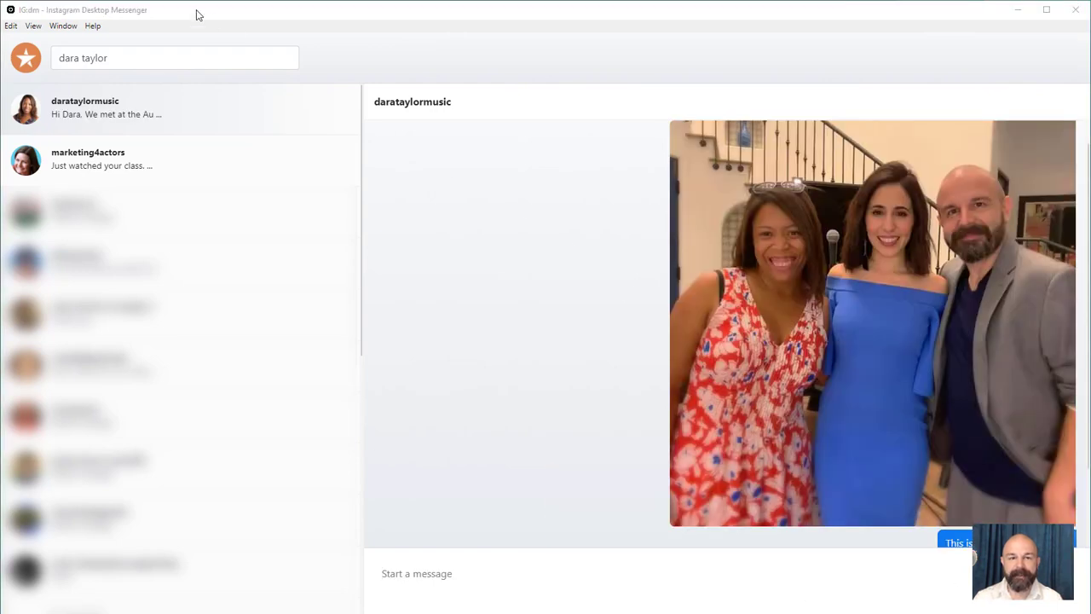
{"action": "left_click", "coordinate": [40, 54]}
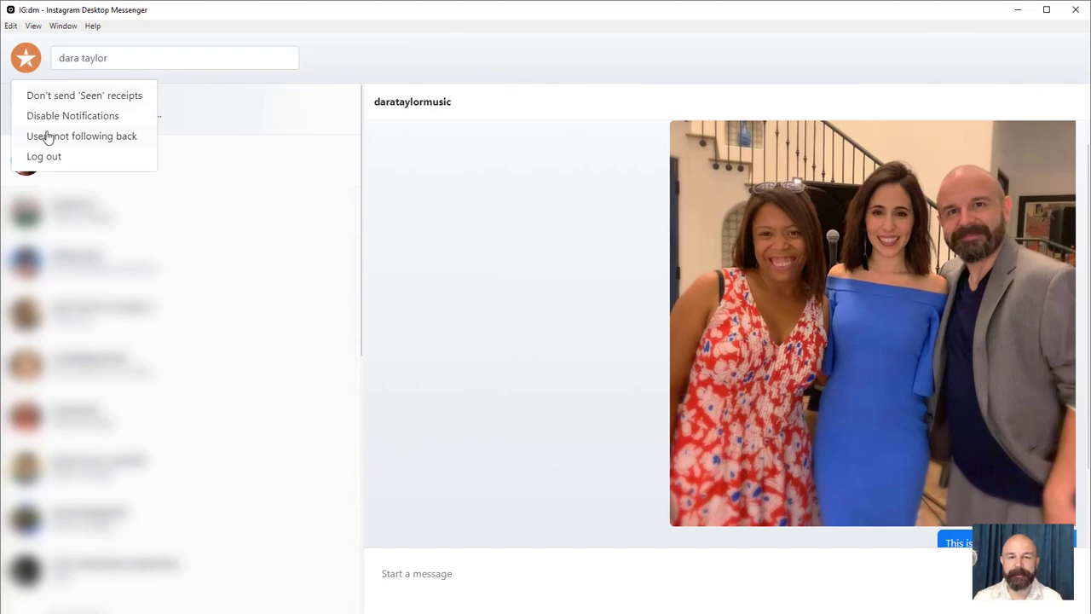
List the users not following back and unfollow the sickguns account with the red shield logo
{"action": "left_click", "coordinate": [49, 139]}
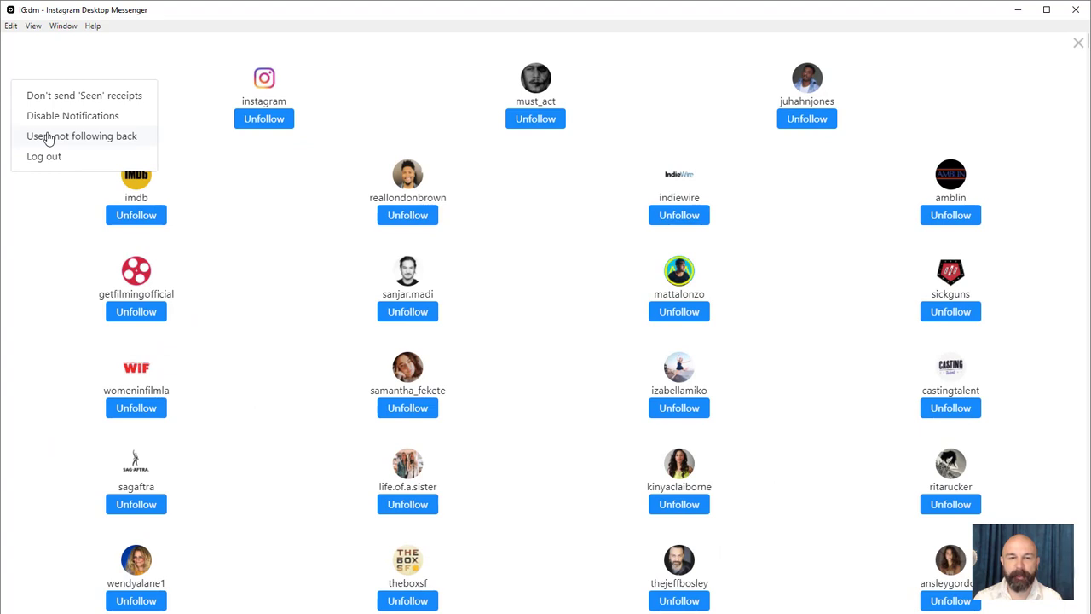
{"action": "left_click", "coordinate": [250, 186]}
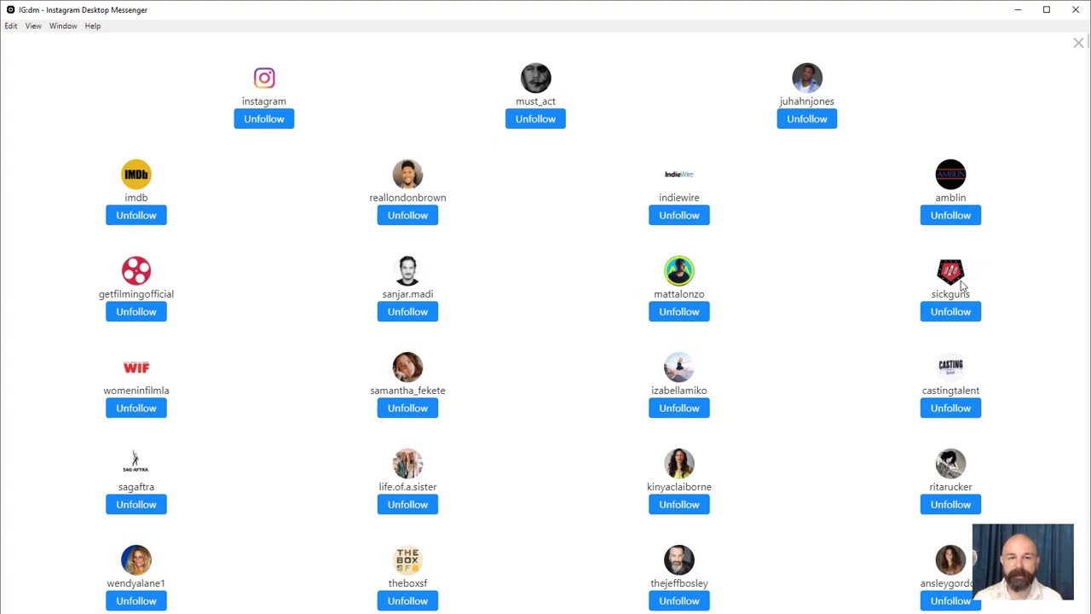
{"action": "left_click", "coordinate": [965, 315]}
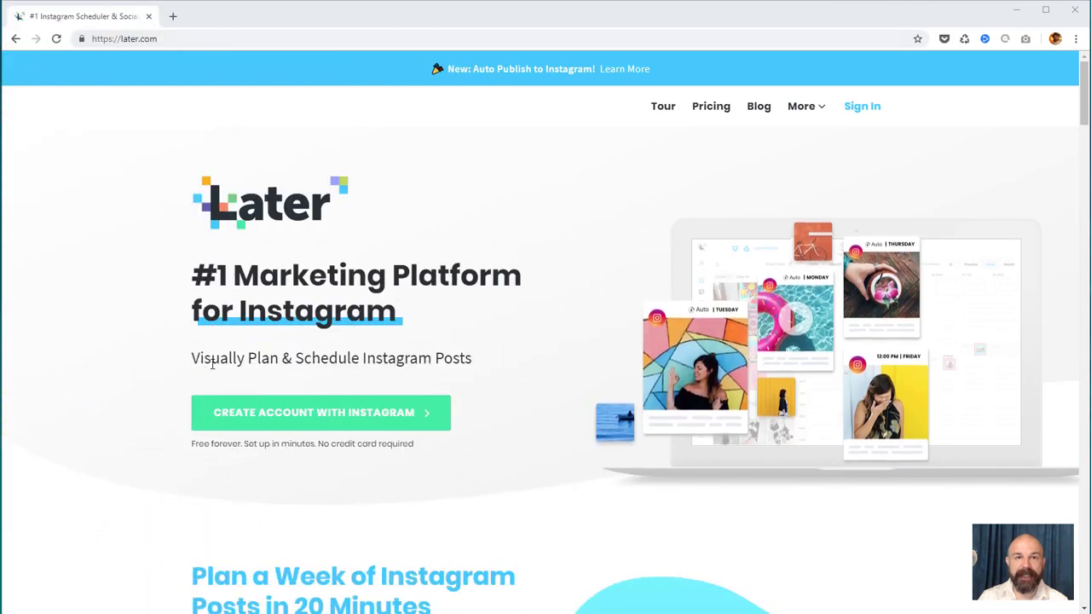
Create a Later account through Instagram, authorizing access with the account's e-mail and password
{"action": "left_click", "coordinate": [295, 413]}
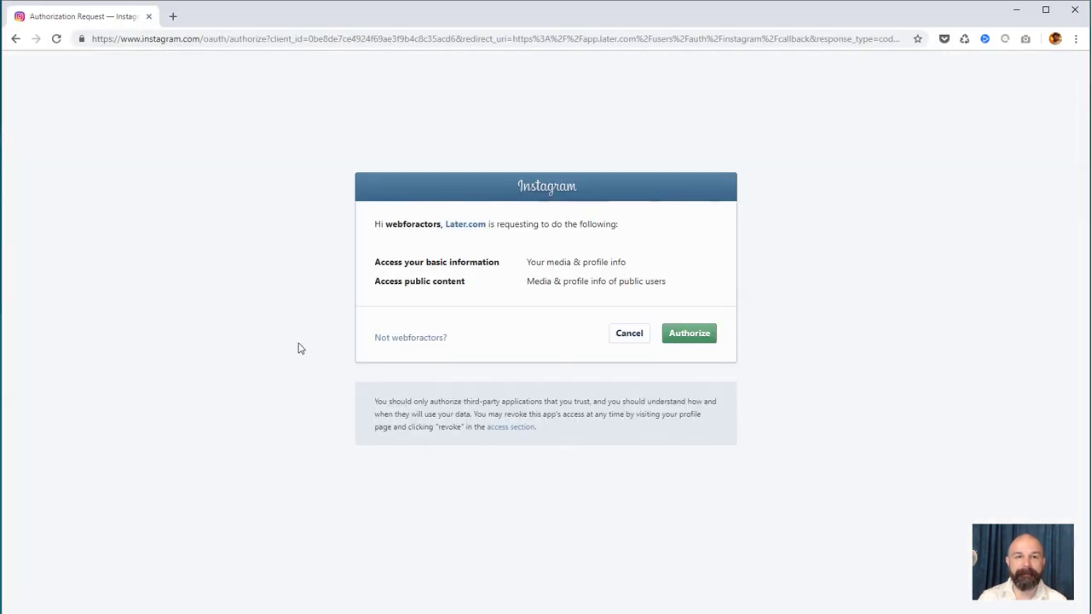
{"action": "double_click", "coordinate": [395, 224]}
{"action": "left_click", "coordinate": [696, 337]}
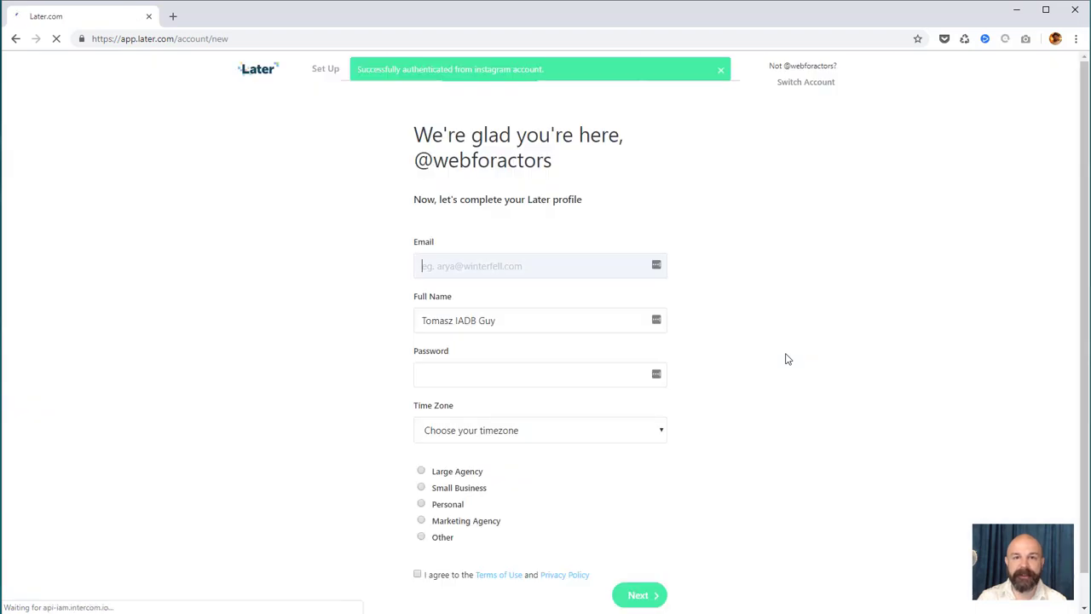
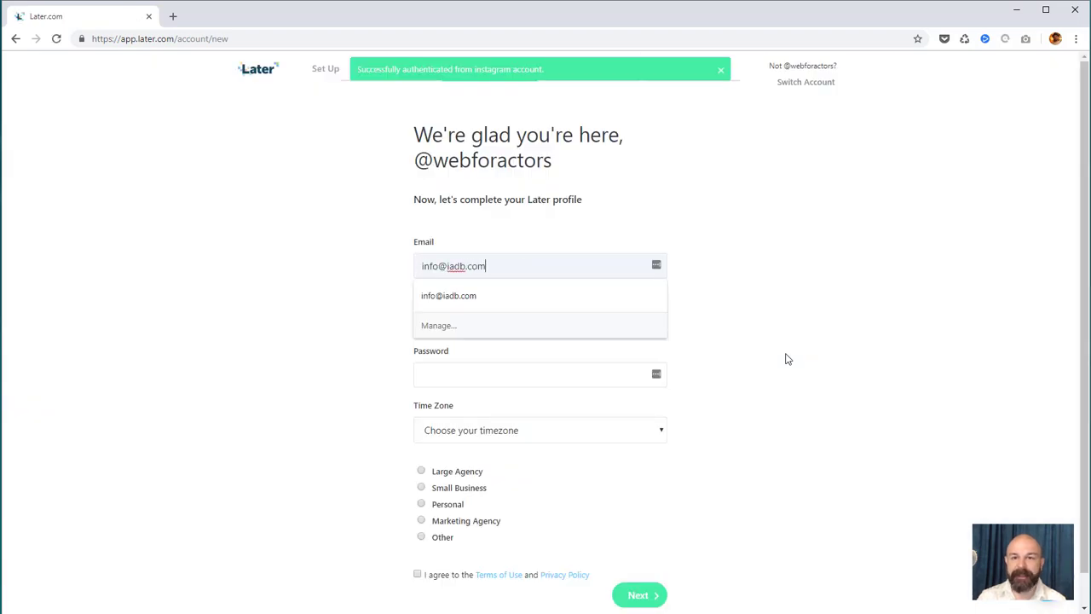
{"action": "left_click", "coordinate": [458, 376]}
{"action": "type", "text": "•••••"}
Complete the Later profile with Pacific Time and Small Business, accept the terms, and start onboarding
{"action": "left_click", "coordinate": [490, 431]}
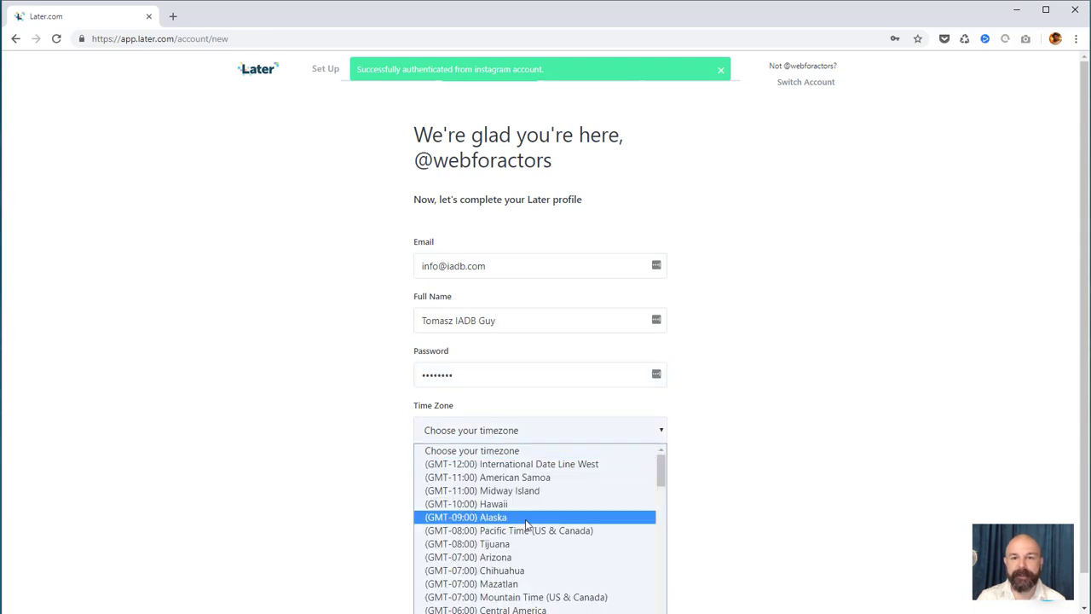
{"action": "left_click", "coordinate": [527, 531]}
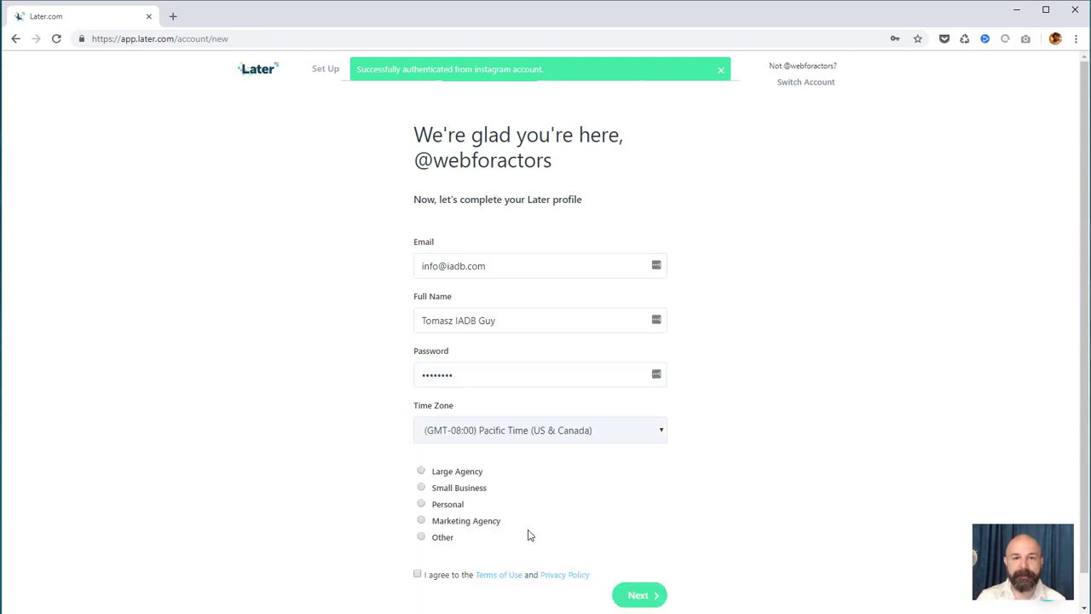
{"action": "left_click", "coordinate": [473, 495]}
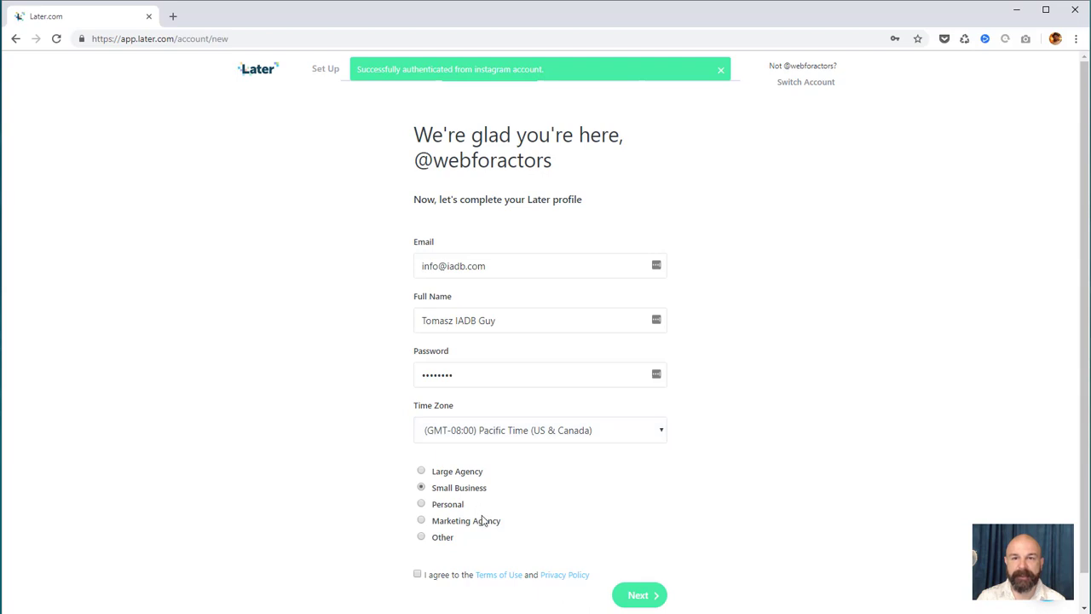
{"action": "left_click", "coordinate": [419, 576]}
{"action": "left_click", "coordinate": [639, 596]}
{"action": "left_click", "coordinate": [538, 478]}
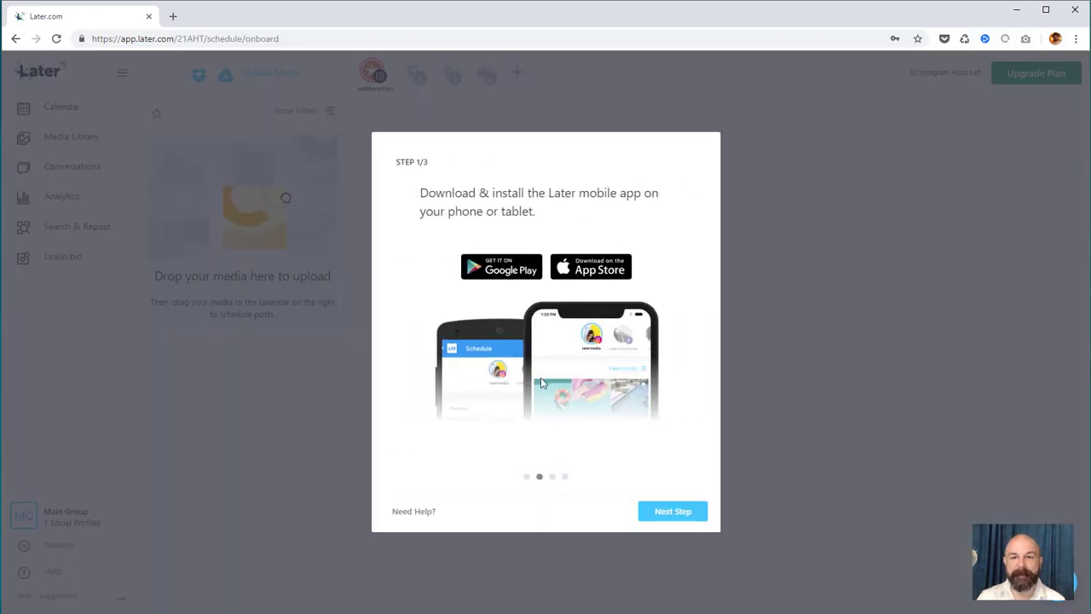
Open the Later app's Google Play page and advance onboarding to the notifications step
{"action": "left_click", "coordinate": [520, 273]}
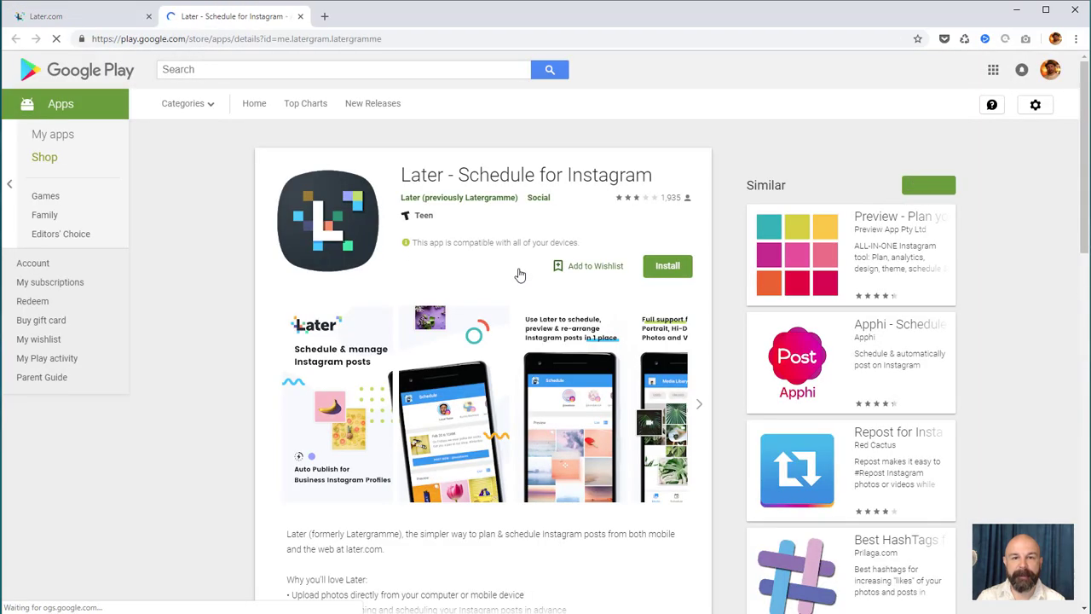
{"action": "left_click", "coordinate": [93, 18]}
{"action": "left_click", "coordinate": [554, 479]}
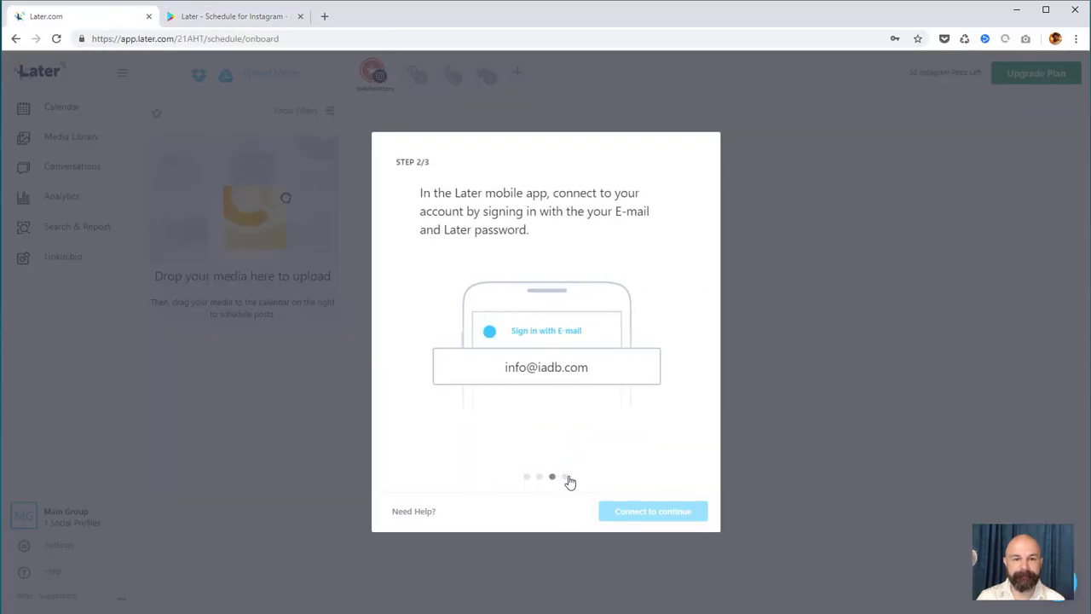
{"action": "left_click", "coordinate": [566, 478]}
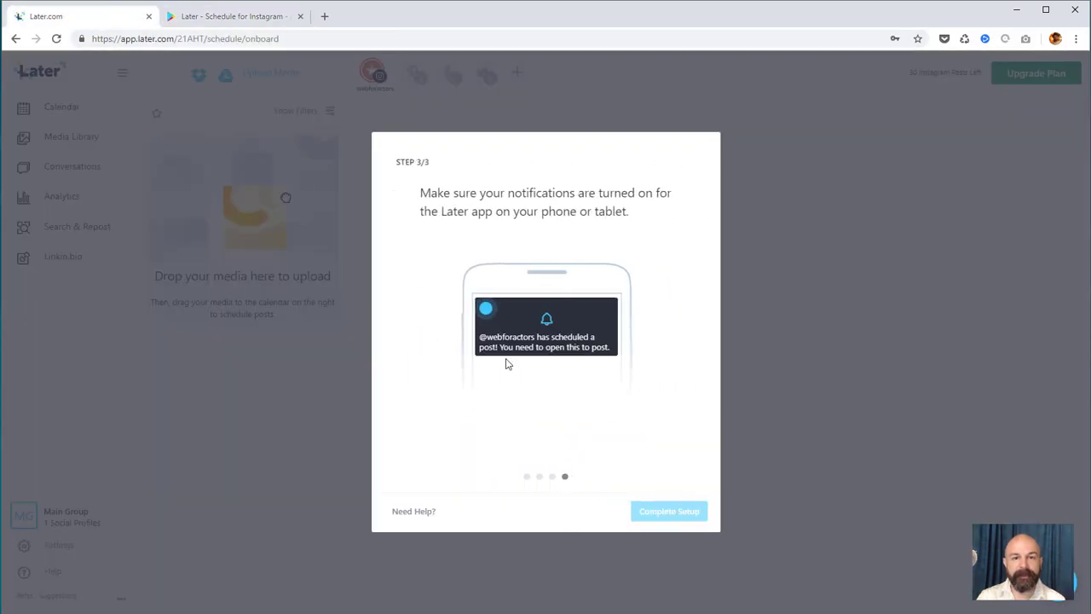
Install the Later app on the Google Pixel from Google Play, declining the LastPass prompt
{"action": "left_click", "coordinate": [205, 19]}
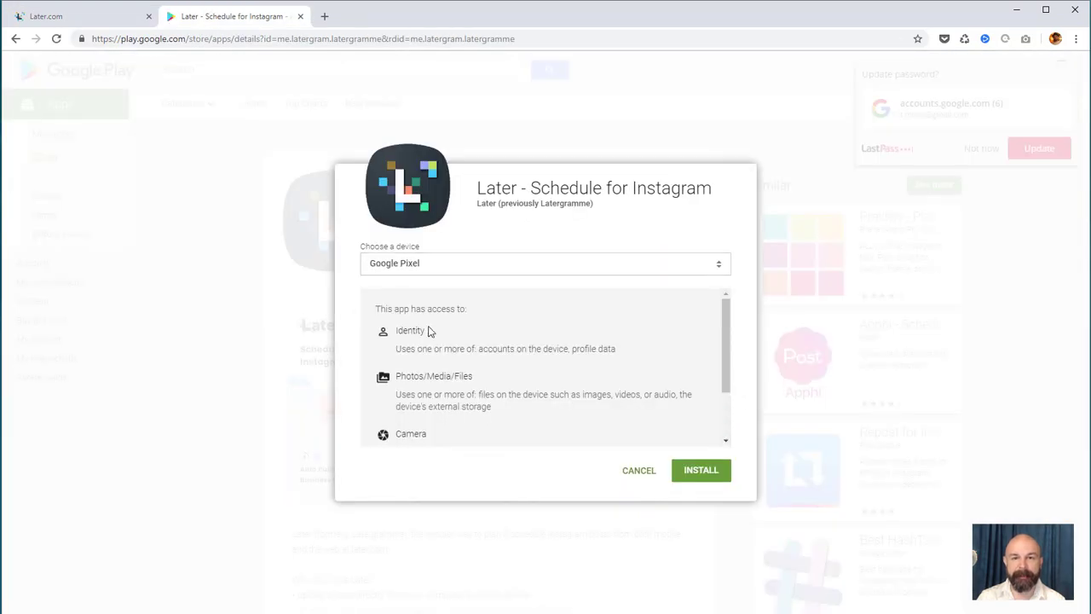
{"action": "left_click", "coordinate": [703, 471]}
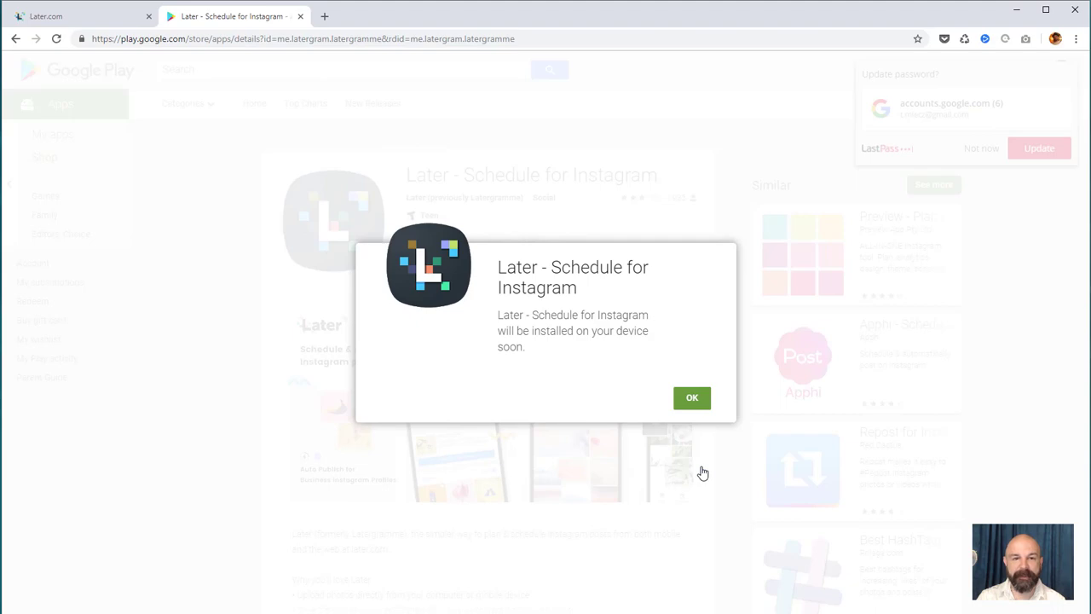
{"action": "left_click", "coordinate": [696, 398]}
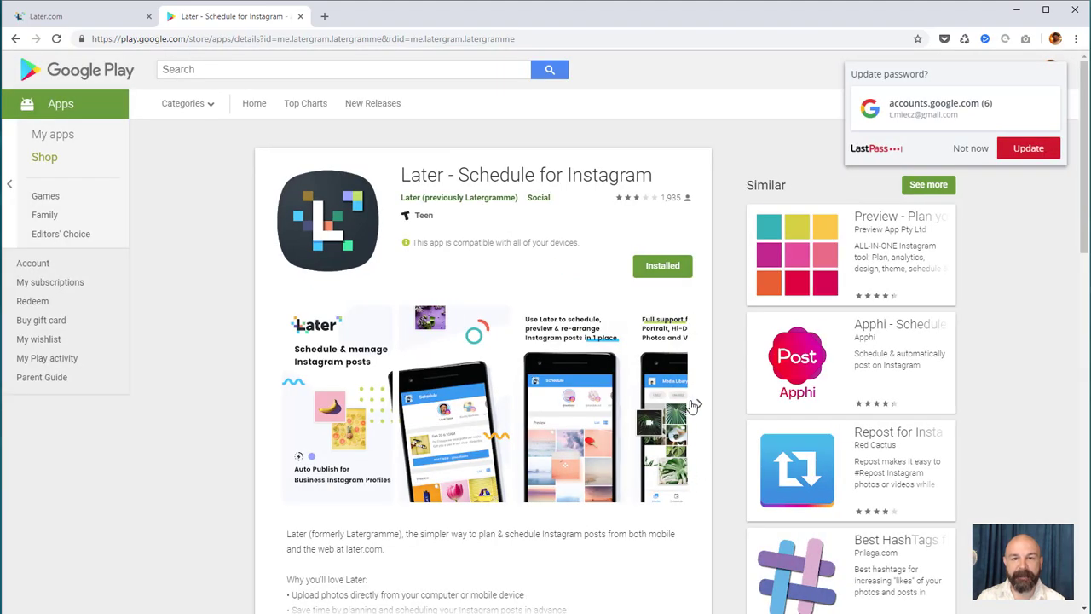
{"action": "left_click", "coordinate": [970, 149]}
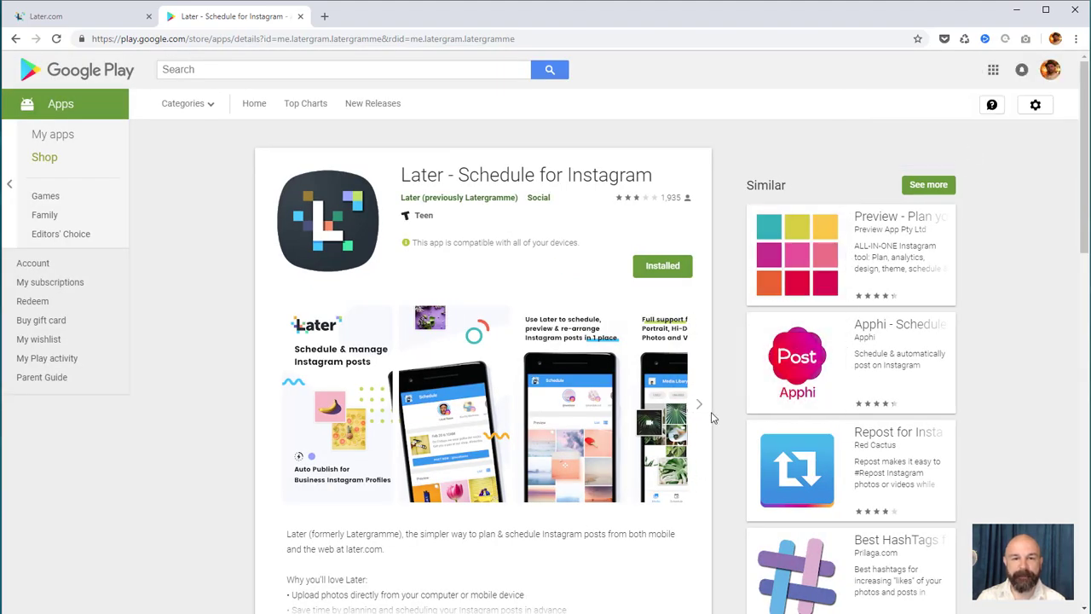
{"action": "key", "text": "ctrl+shift+Tab"}
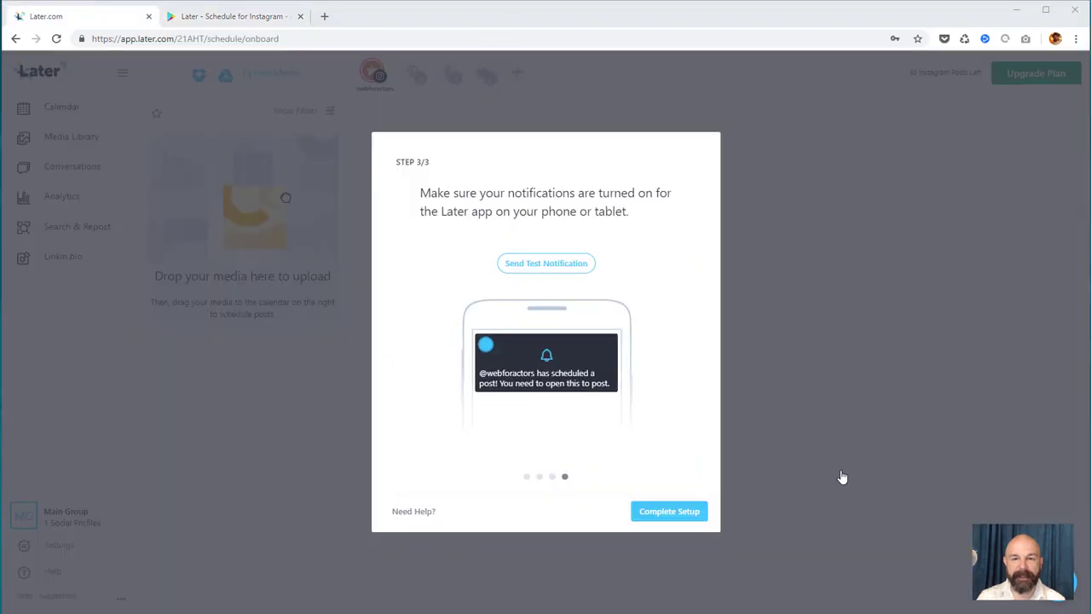
Send a test notification, upload the group photo, and schedule it for Friday 26 Oct at 9 PM
{"action": "left_click", "coordinate": [549, 273]}
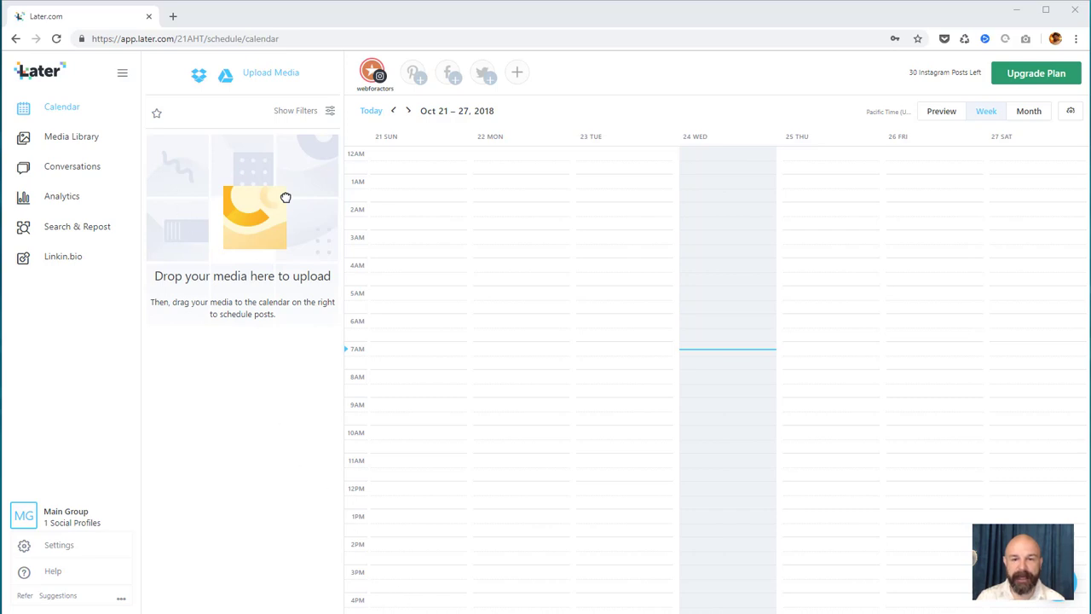
{"action": "left_click_drag", "start_coordinate": [286, 197], "coordinate": [536, 309]}
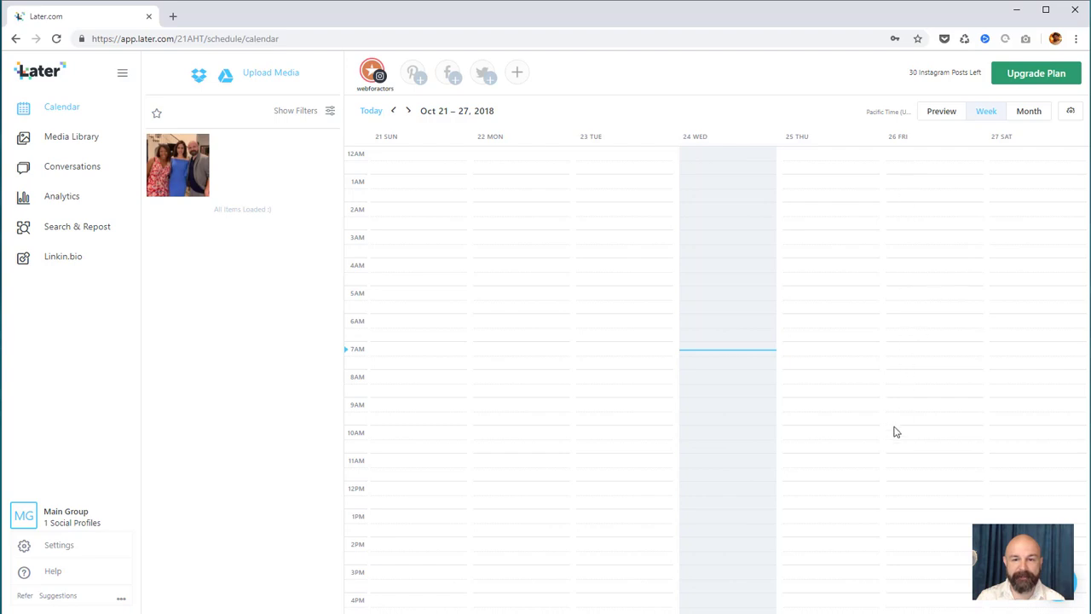
{"action": "scroll", "coordinate": [894, 493], "scroll_direction": "down", "scroll_amount": 3}
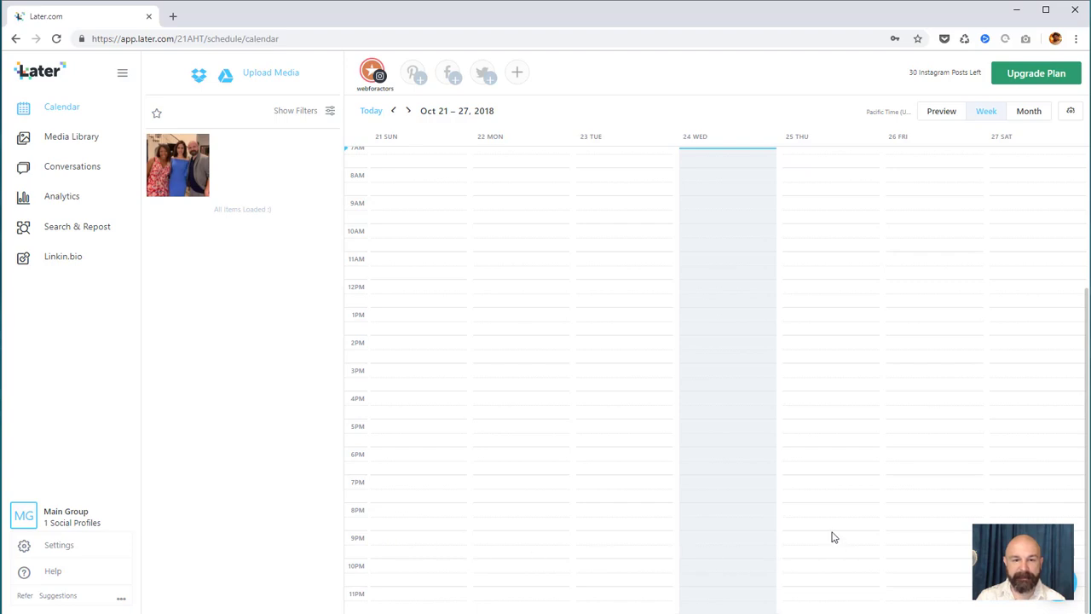
{"action": "left_click_drag", "start_coordinate": [189, 172], "coordinate": [970, 532]}
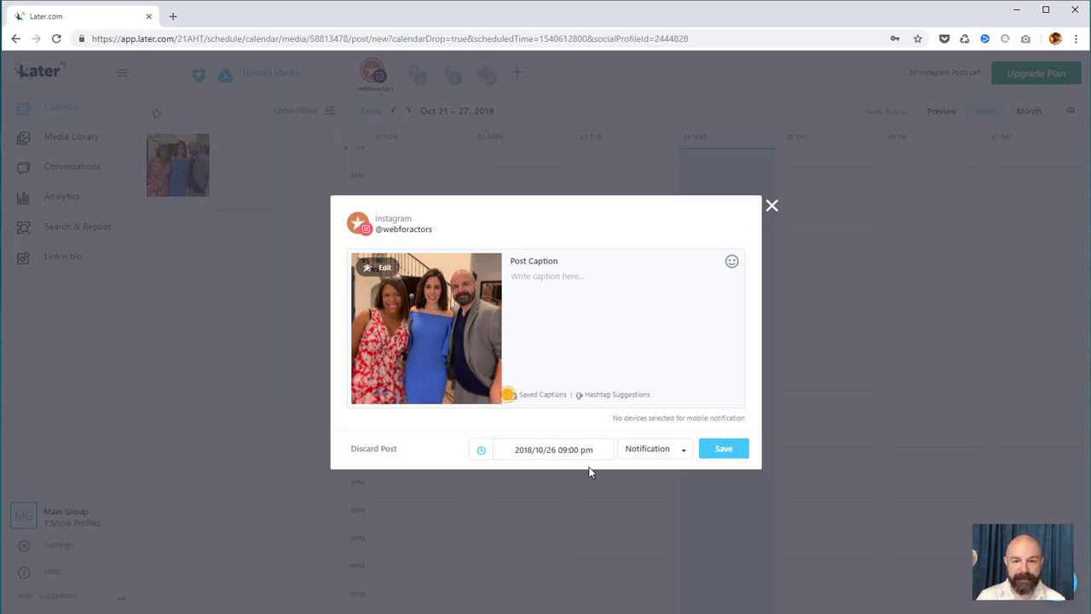
Dismiss the saved-captions tip and check Hashtag Suggestions, which requires a premium upgrade
{"action": "left_click", "coordinate": [509, 396]}
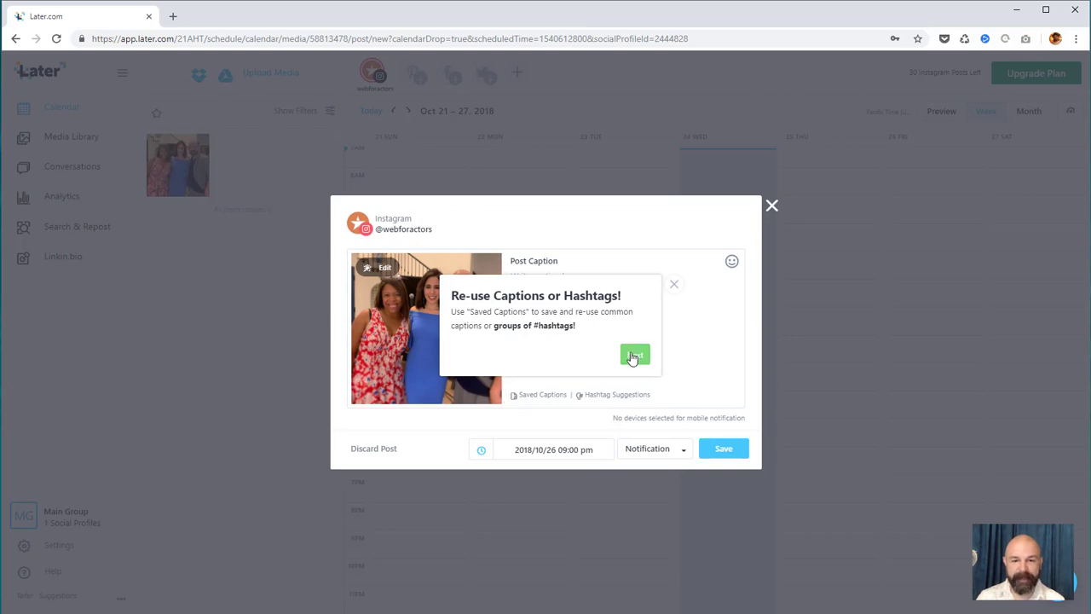
{"action": "left_click", "coordinate": [634, 354]}
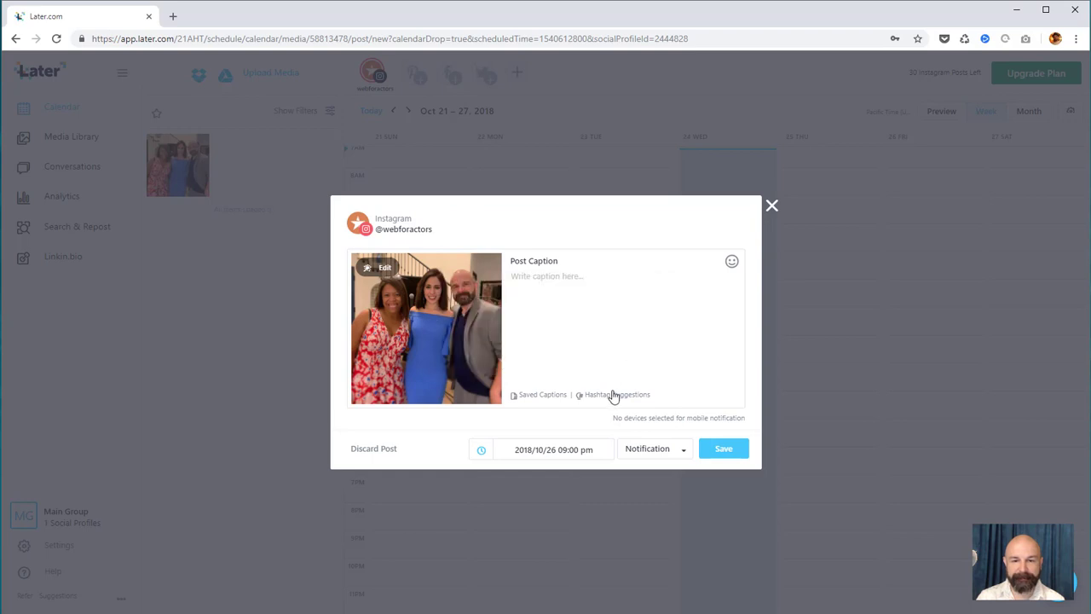
{"action": "left_click", "coordinate": [610, 396]}
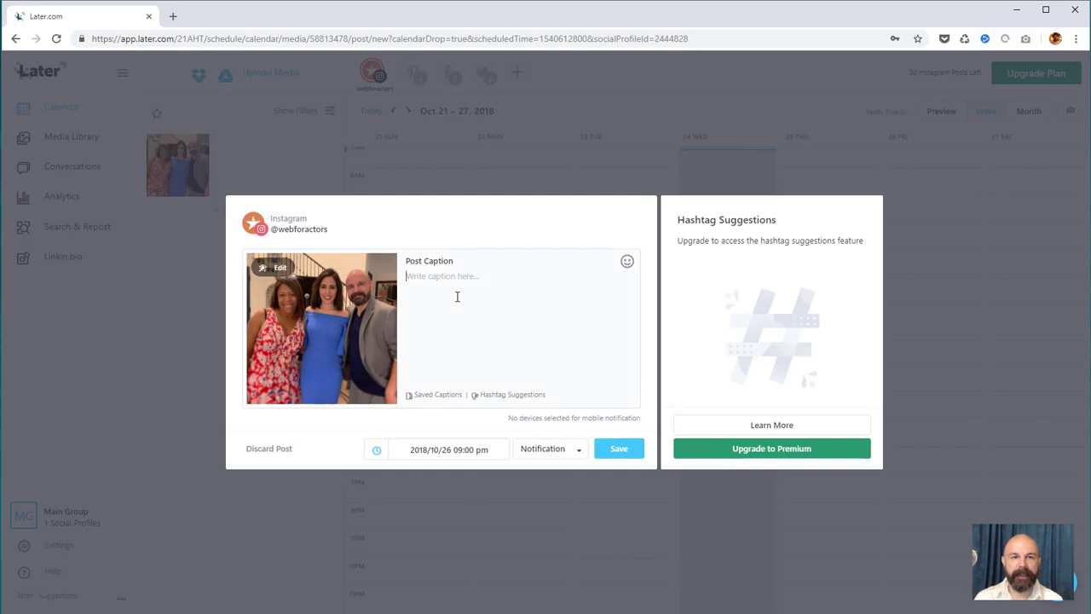
Caption the post tagging two accounts with #tripplethreat, #actorslife and #crazyexgirlfriend, then save it
{"action": "type", "text": "Such great f"}
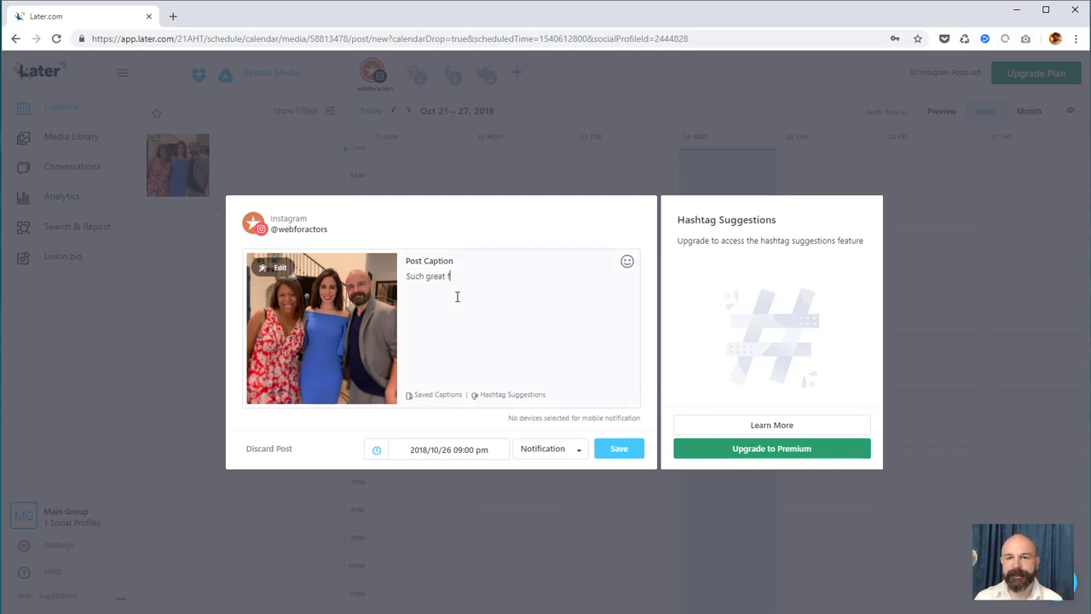
{"action": "type", "text": "ans of @cw_c"}
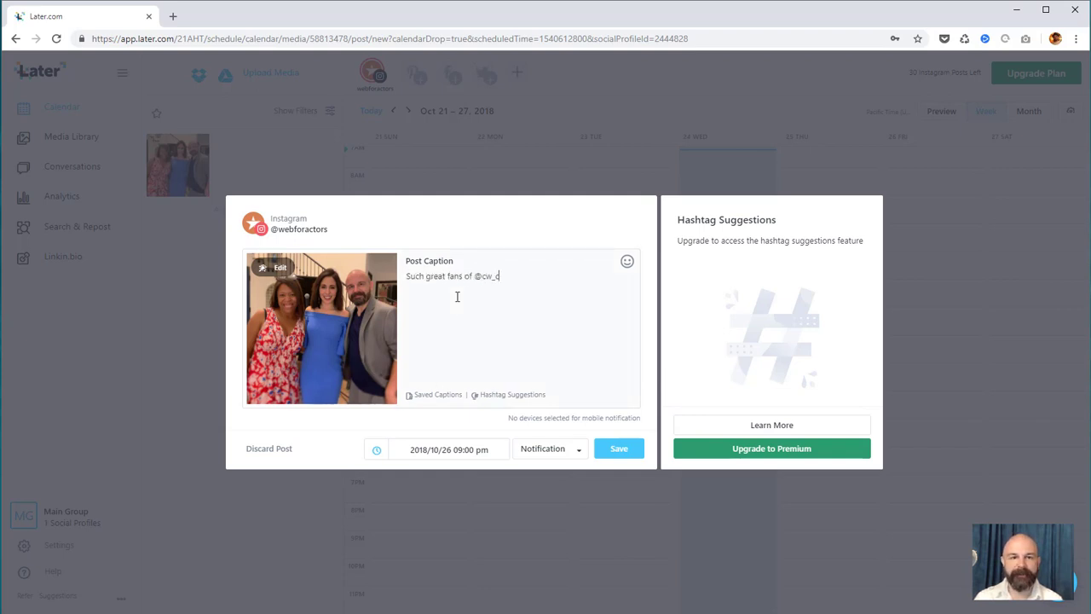
{"action": "type", "text": "razyxgf! @gabrielleruiz is a me"}
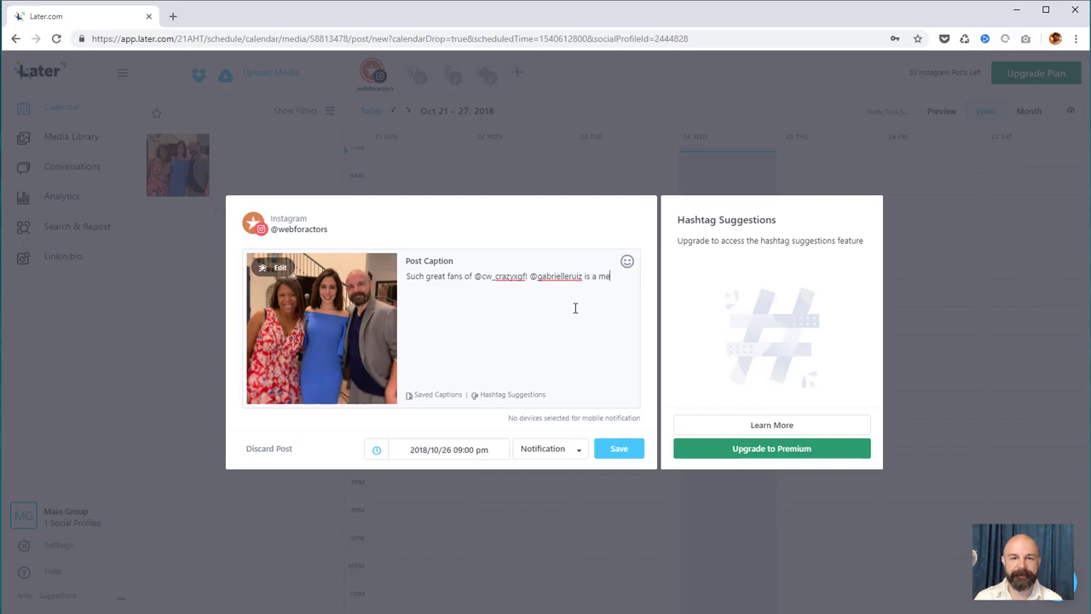
{"action": "type", "text": "ga talented "}
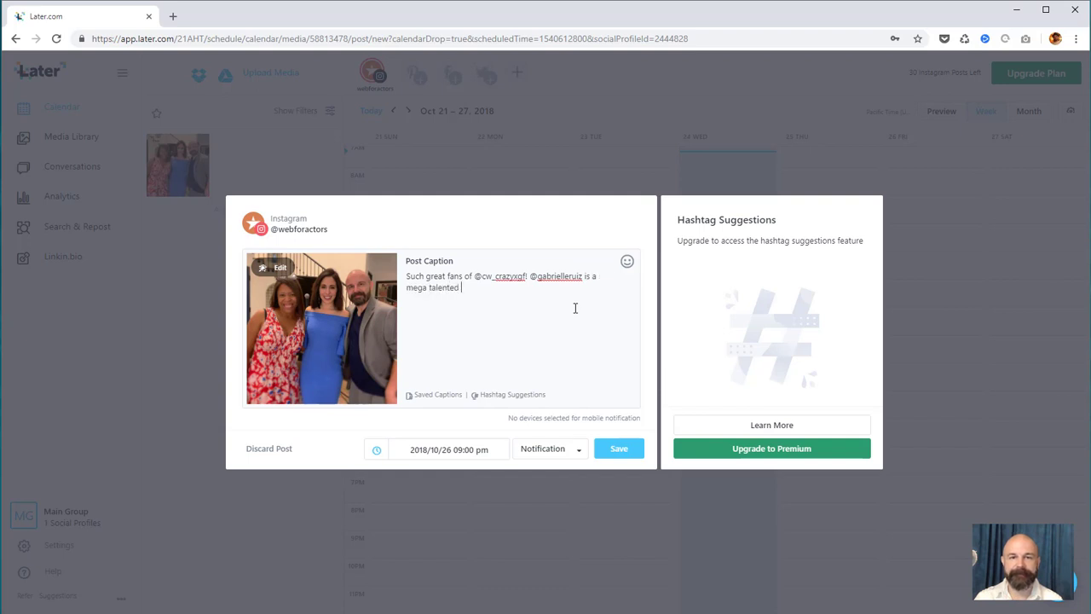
{"action": "type", "text": "#tripplethrea"}
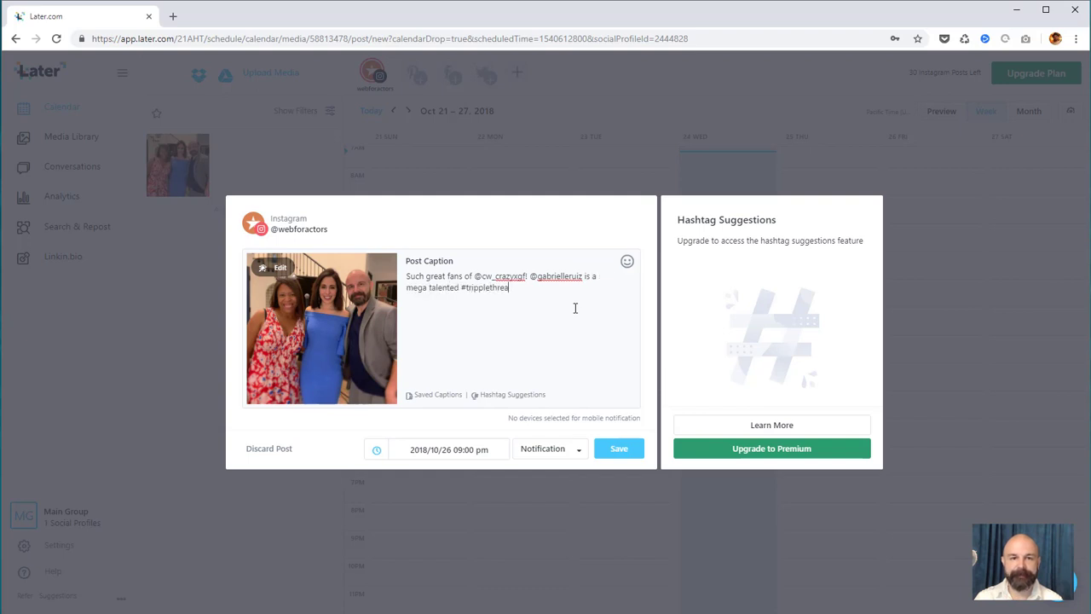
{"action": "type", "text": "t and we love her dearly"}
{"action": "type", "text": "#actorslife #vo"}
{"action": "type", "text": "iceof"}
{"action": "type", "text": "anangel $"}
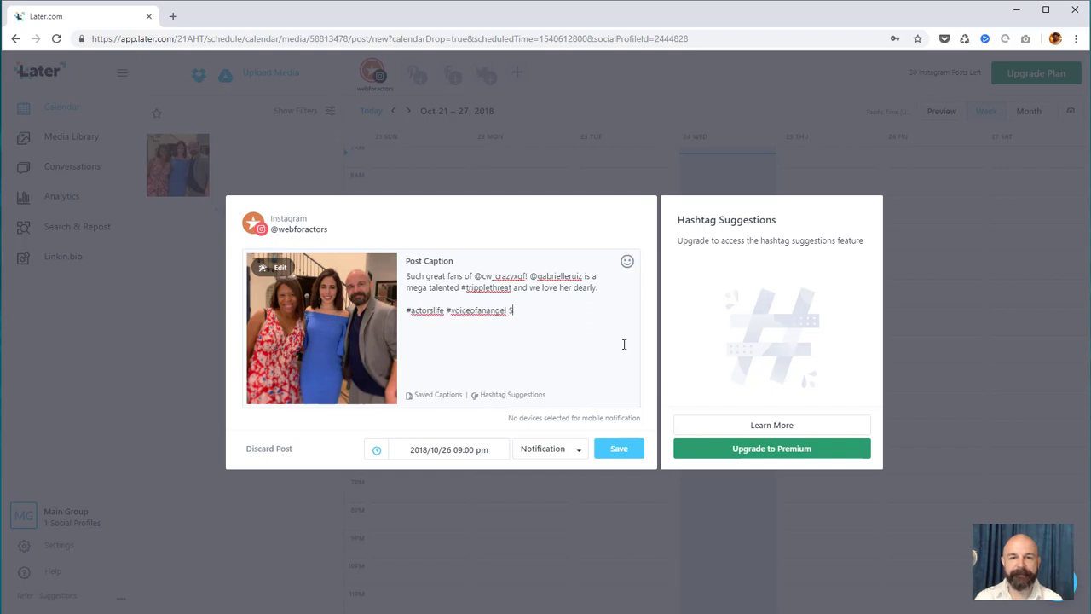
{"action": "key", "text": "BackSpace"}
{"action": "type", "text": "#talentedmusicians "}
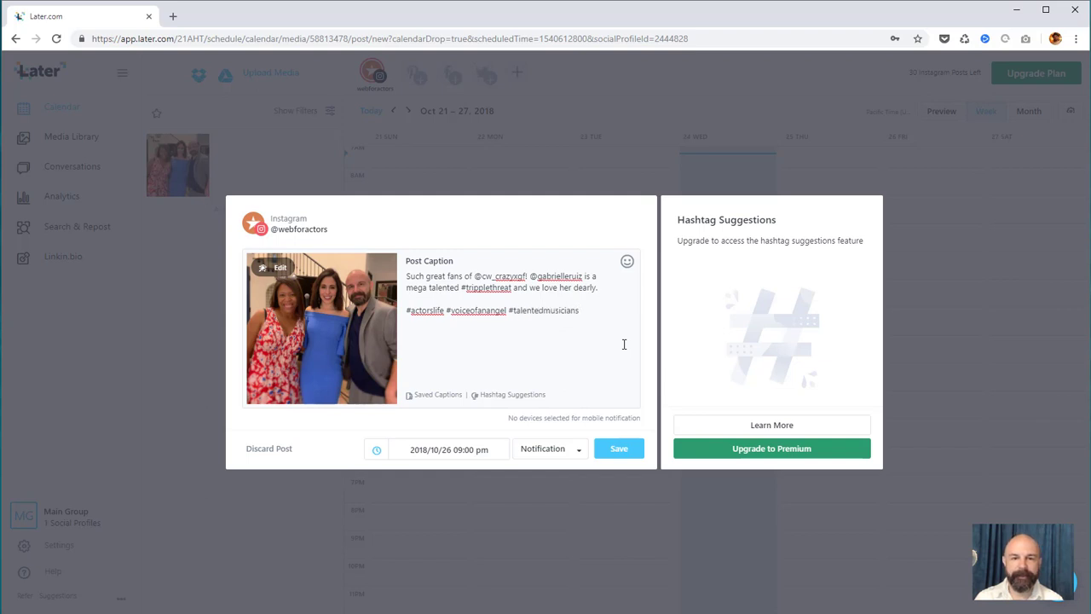
{"action": "type", "text": "#crazyexgir"}
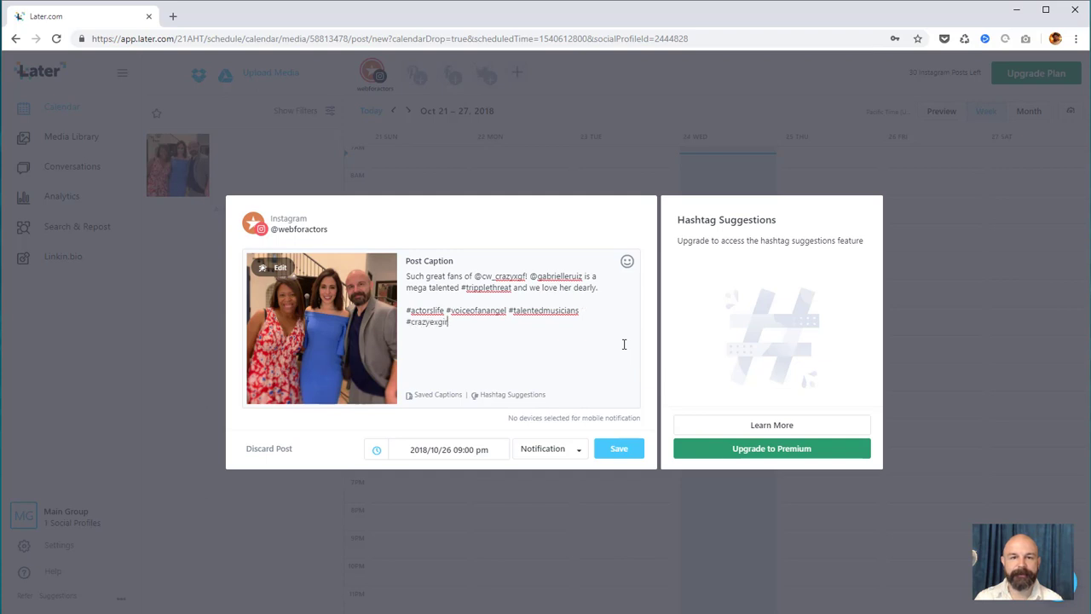
{"action": "type", "text": "lfriend"}
{"action": "left_click", "coordinate": [624, 455]}
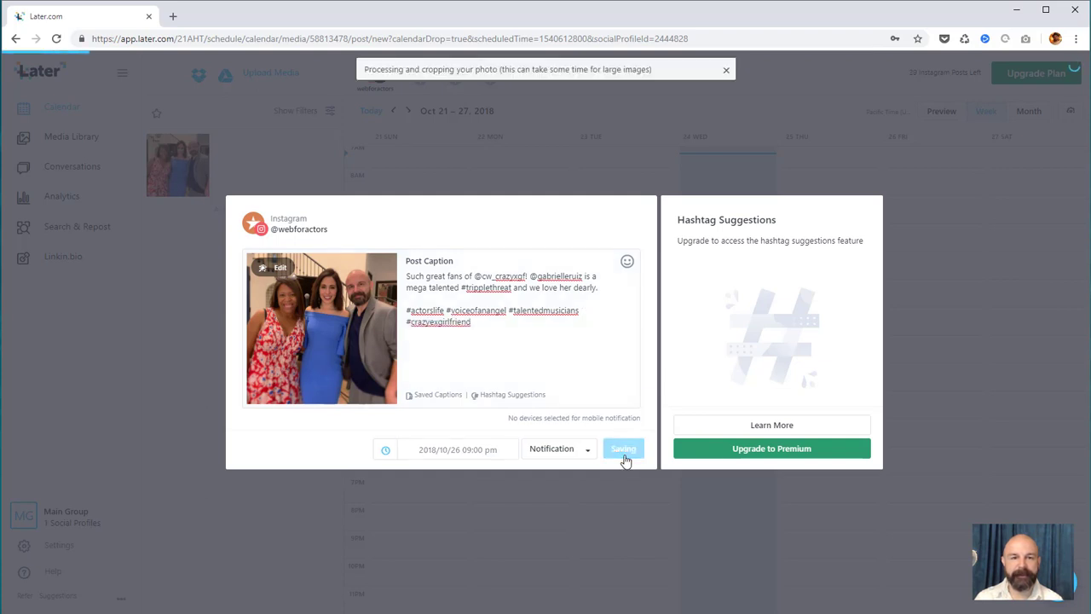